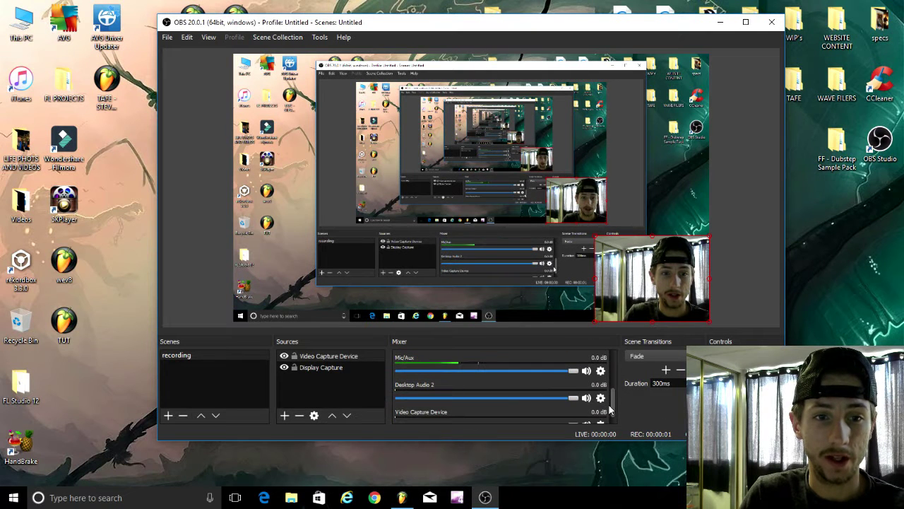
Step: Switch to FL Studio and open the FL Keys instrument from the channel rack
click(408, 497)
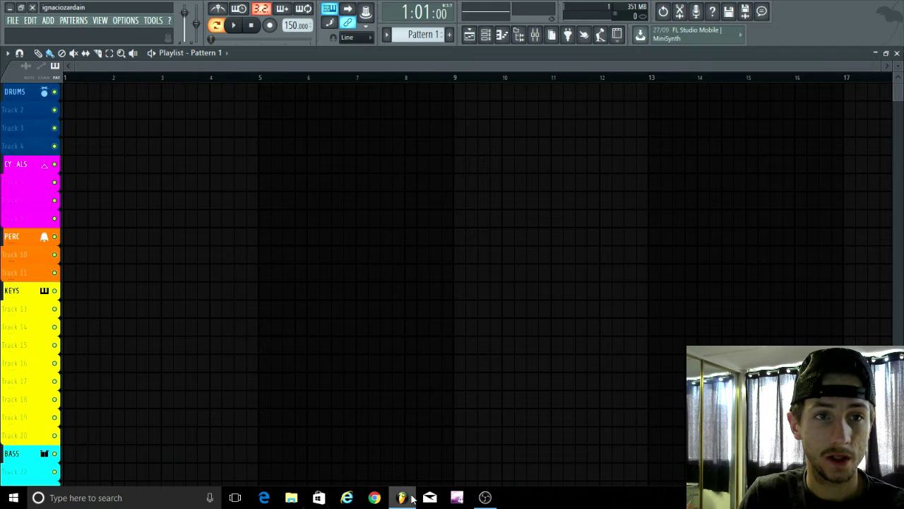
click(486, 36)
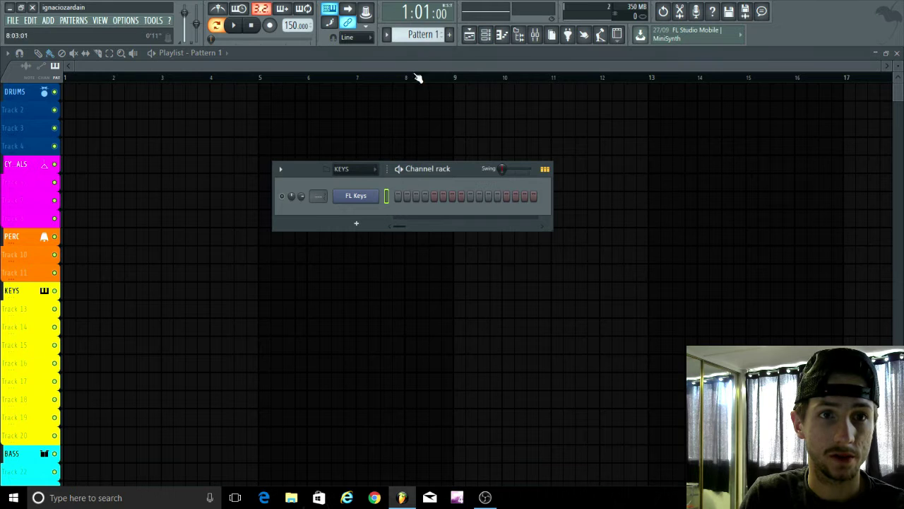
click(355, 197)
Step: Audition several low and high notes on the FL Keys keyboard and close the instrument
click(277, 342)
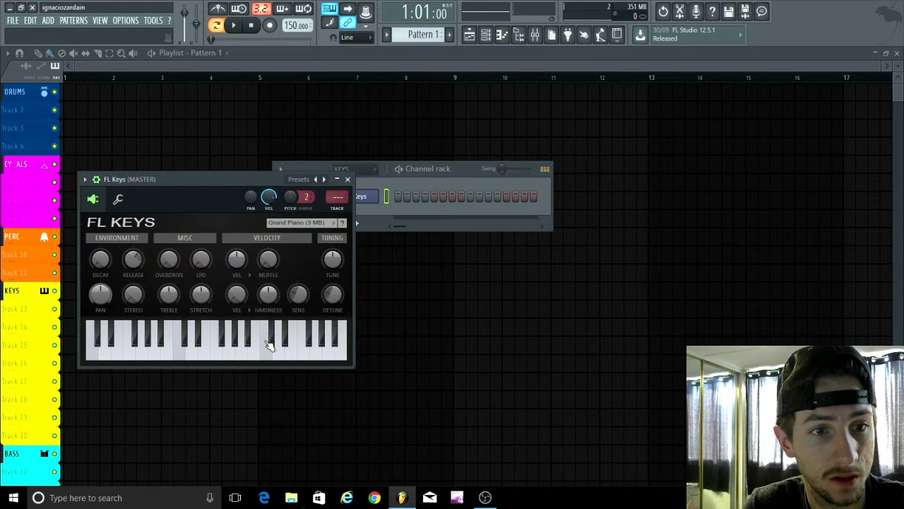
click(263, 346)
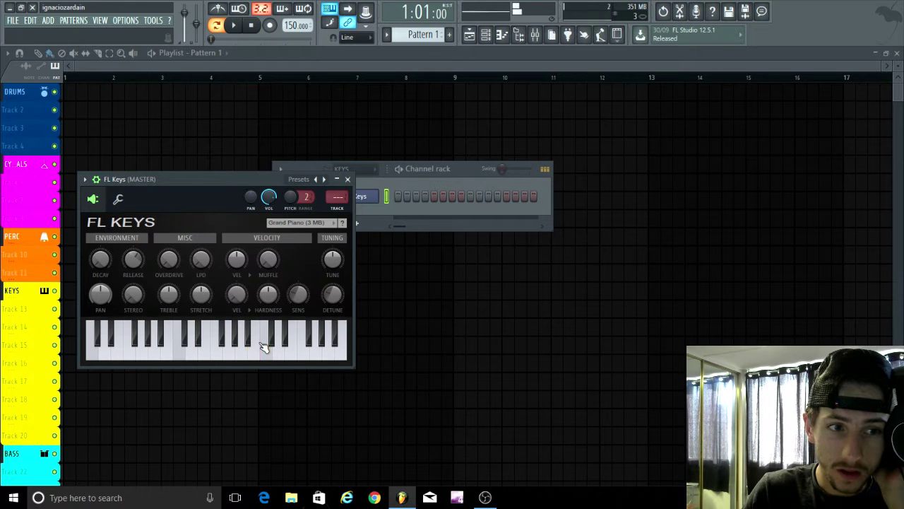
click(239, 346)
click(278, 345)
click(343, 351)
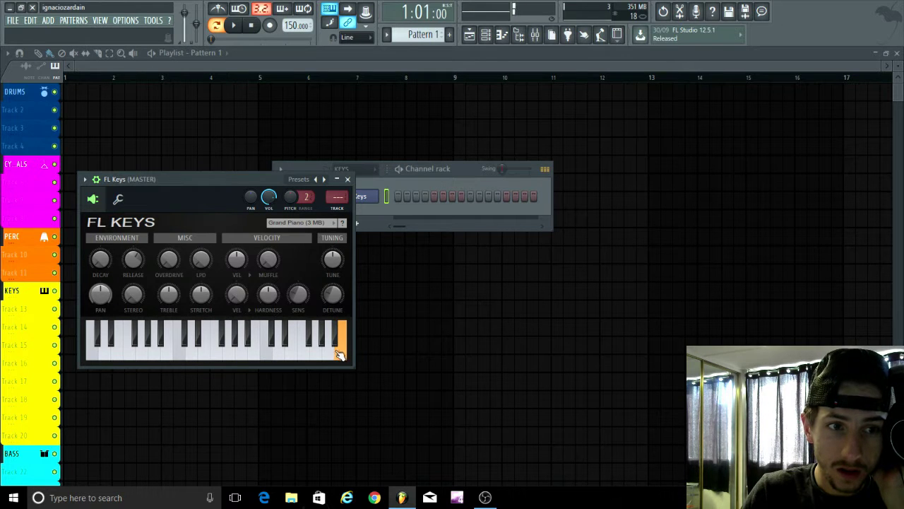
click(266, 348)
click(117, 349)
click(93, 350)
click(347, 179)
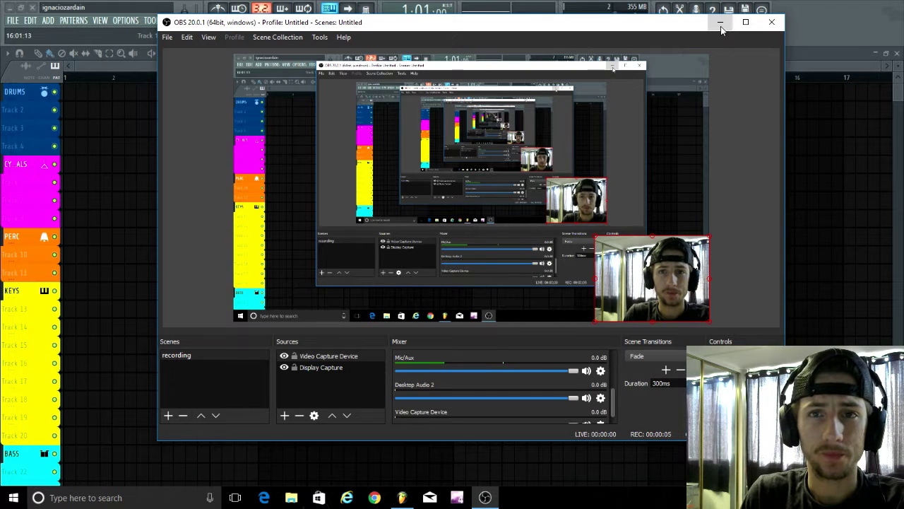
click(721, 23)
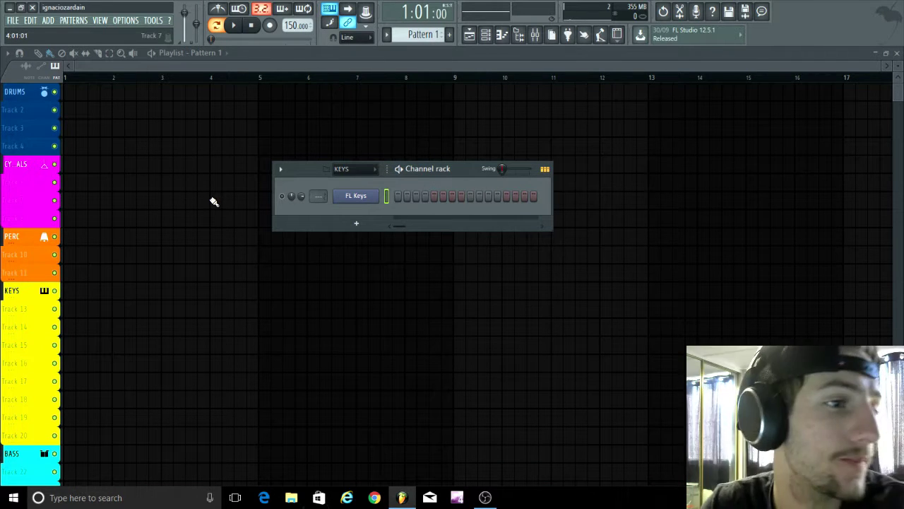
click(496, 500)
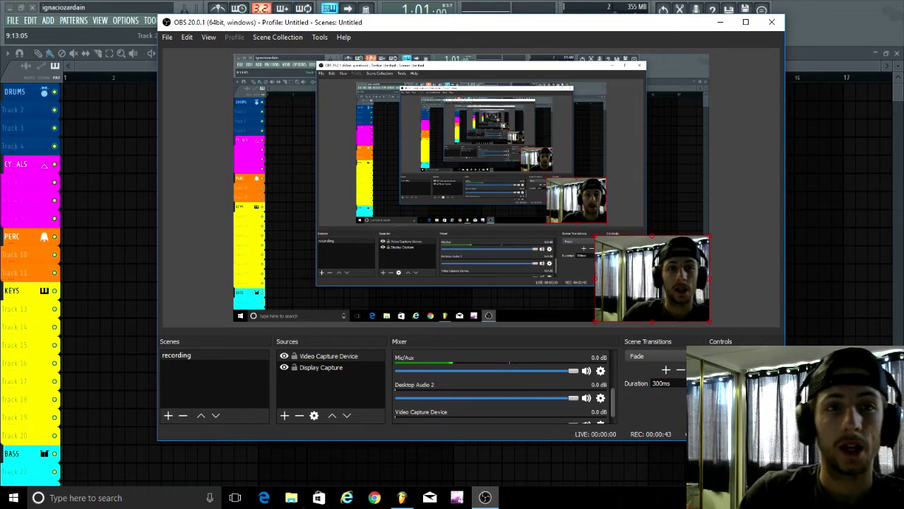
mouse_move(486, 496)
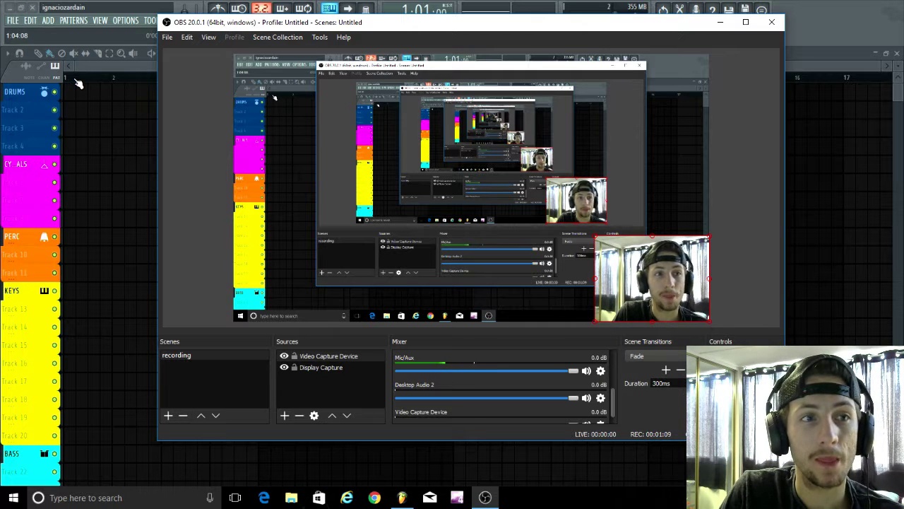
click(46, 91)
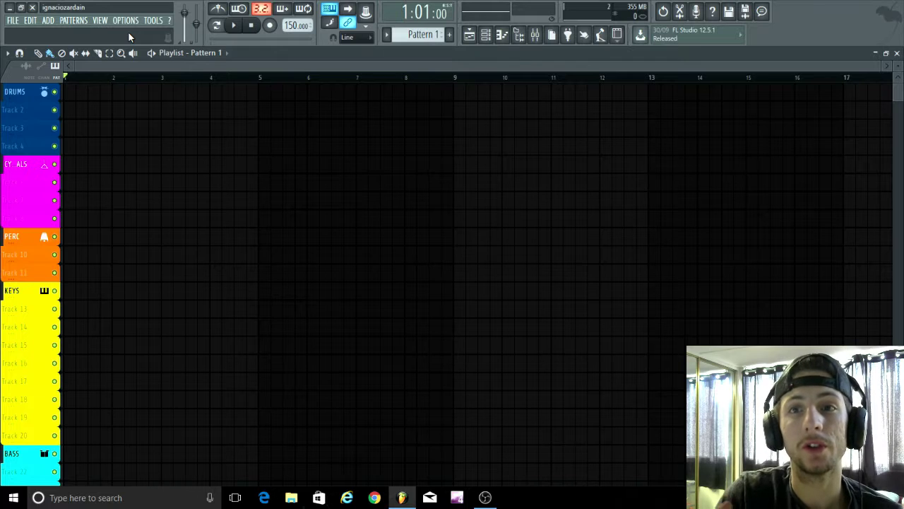
click(498, 498)
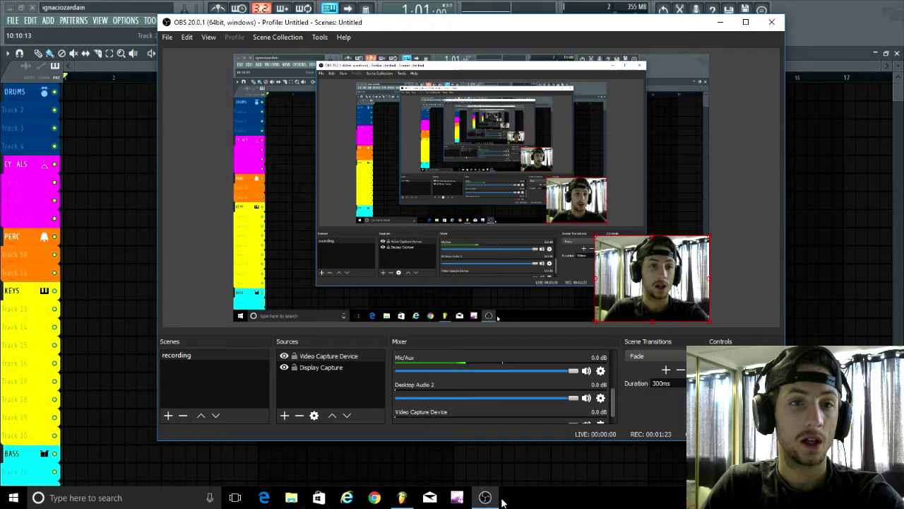
click(41, 61)
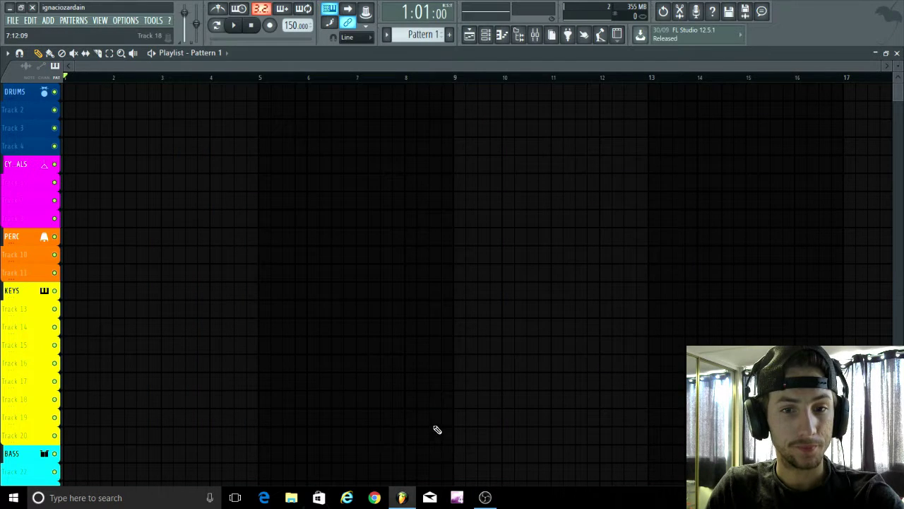
click(485, 498)
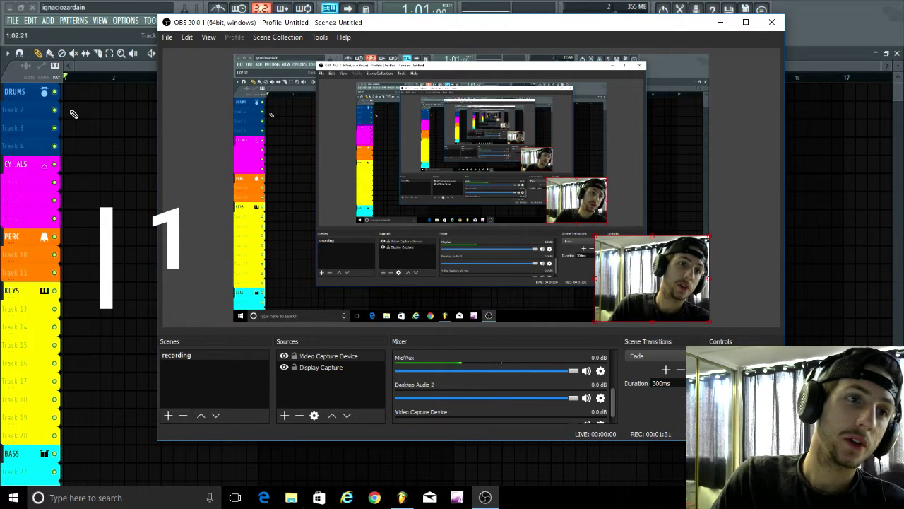
click(47, 86)
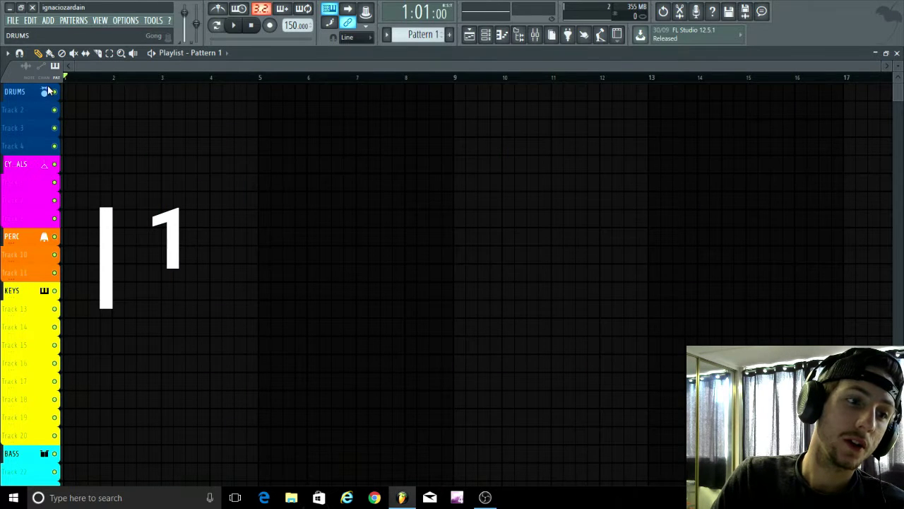
click(486, 498)
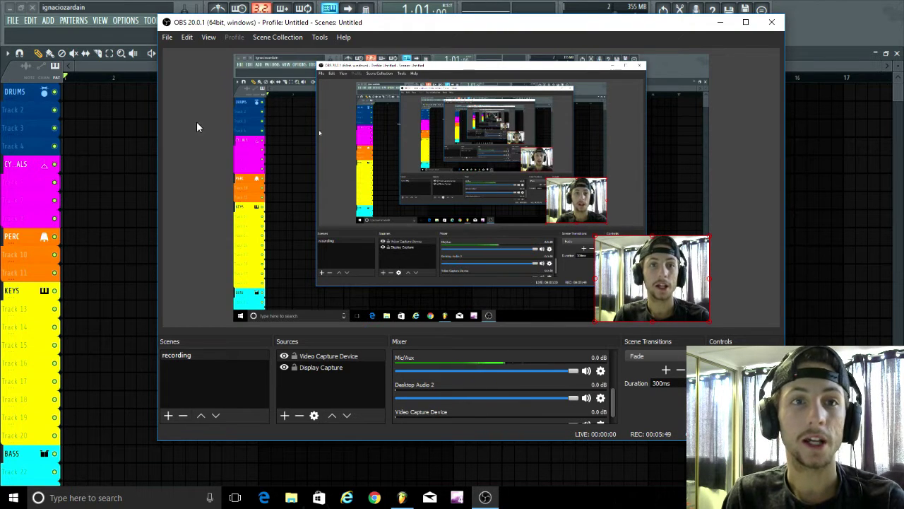
Step: Return to FL Studio and expand the Cymatics - Free Kicks Collection in the browser's Packs folder
click(721, 22)
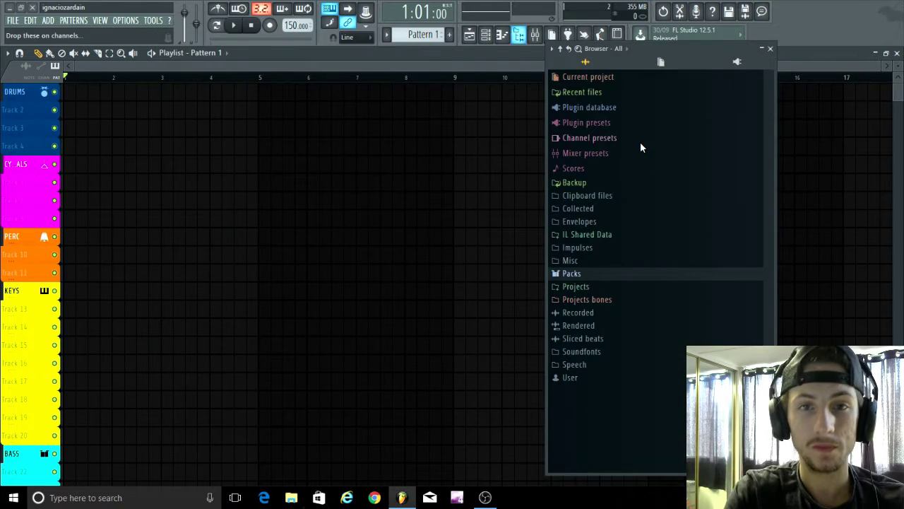
click(559, 274)
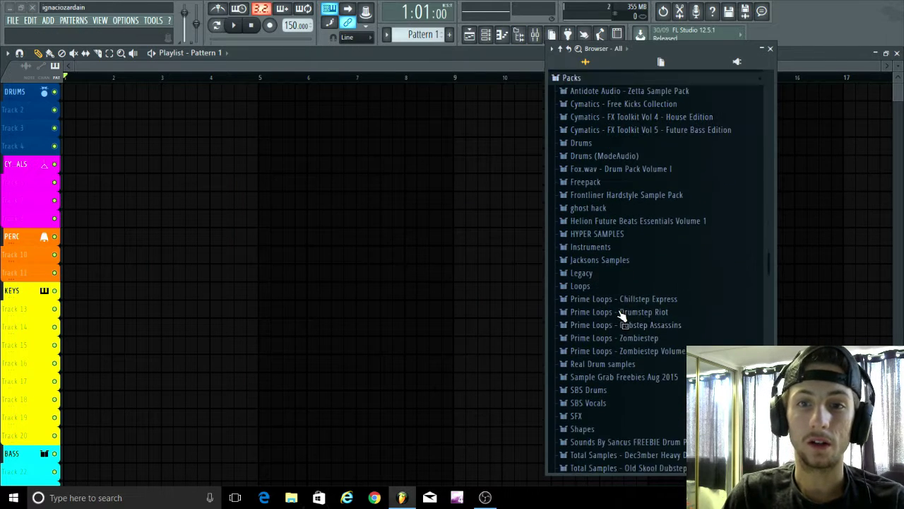
click(659, 100)
click(650, 87)
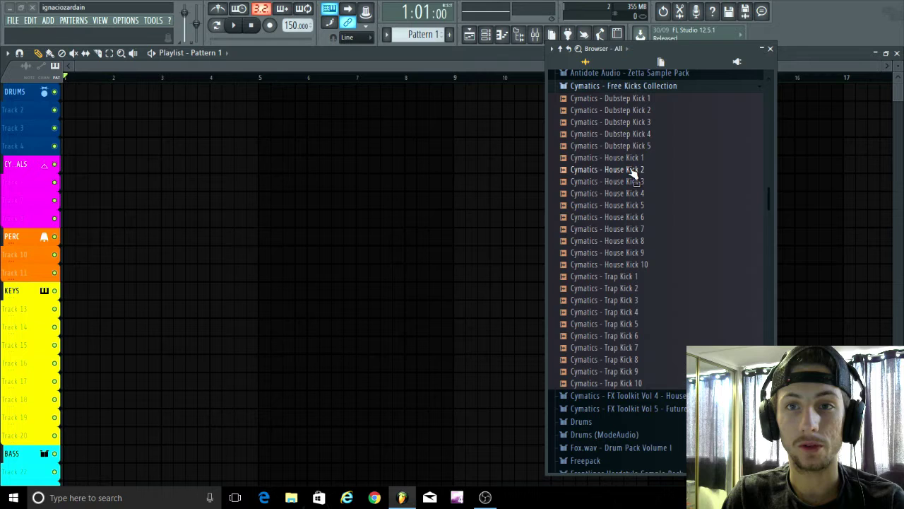
Step: Audition a selection of dubstep, house and trap kicks from the Cymatics collection and collapse its folder
click(636, 134)
click(640, 112)
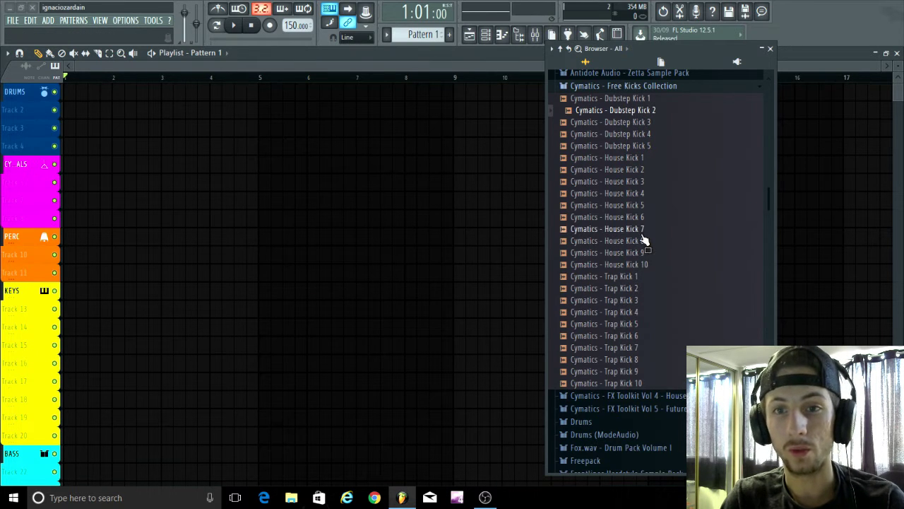
click(641, 233)
click(631, 337)
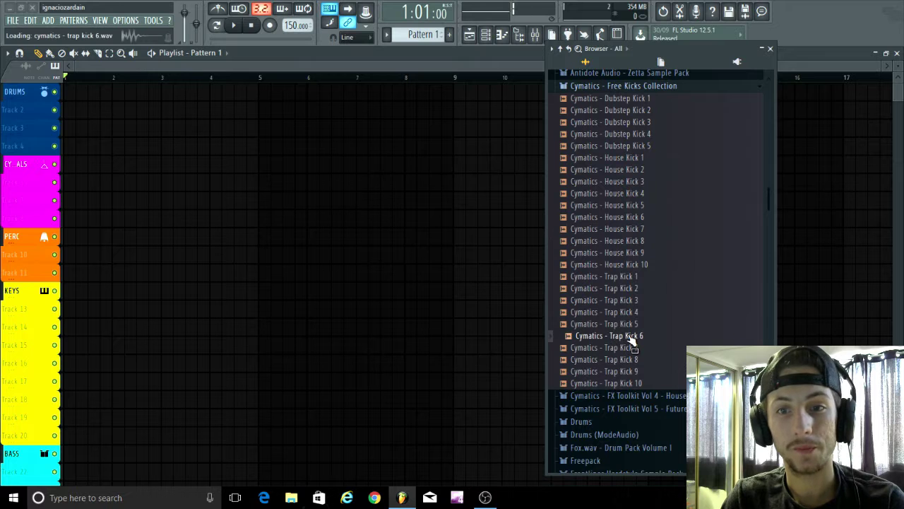
click(628, 372)
click(633, 277)
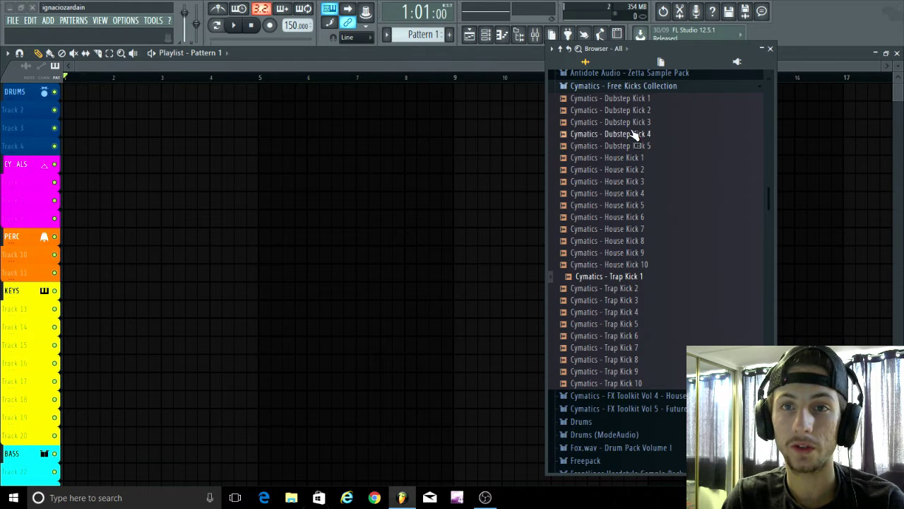
click(636, 87)
Step: Expand the Drum Loops folder of Prime Loops - Dubstep Assassins and audition a loop
scroll(626, 153, down, 5)
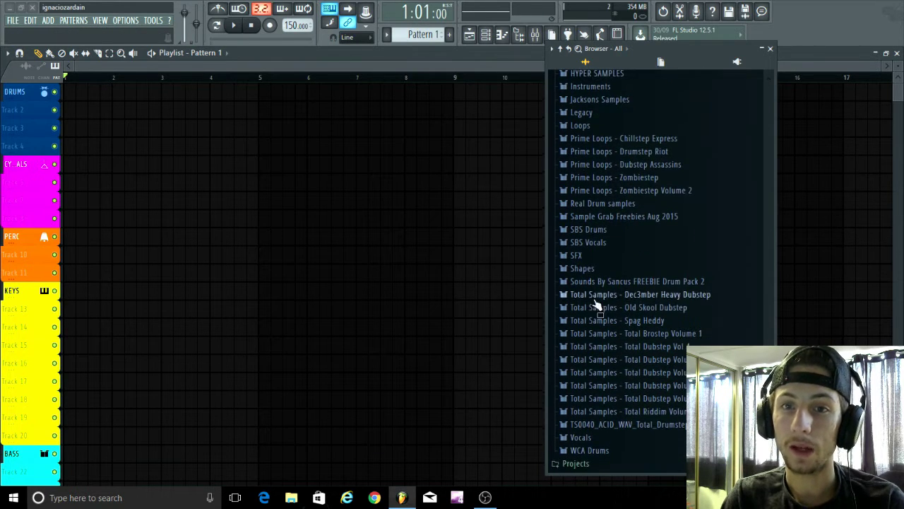
click(627, 164)
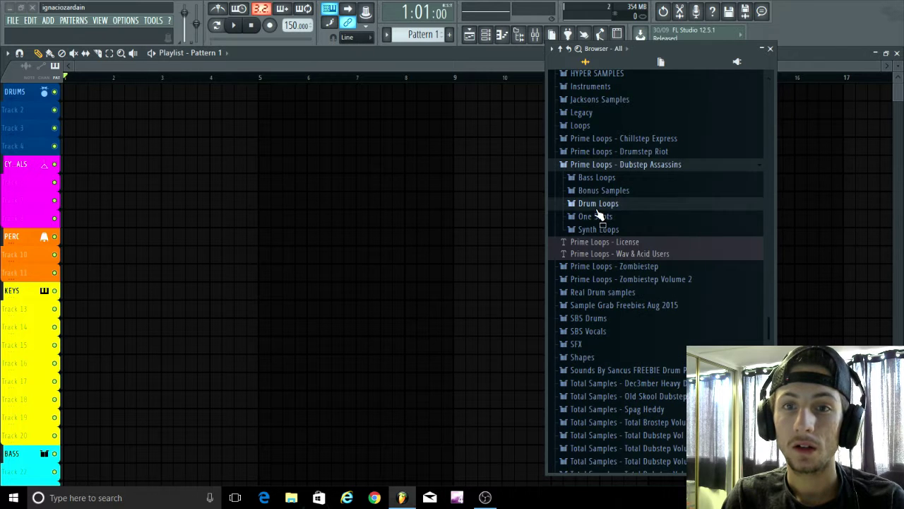
click(597, 205)
click(607, 254)
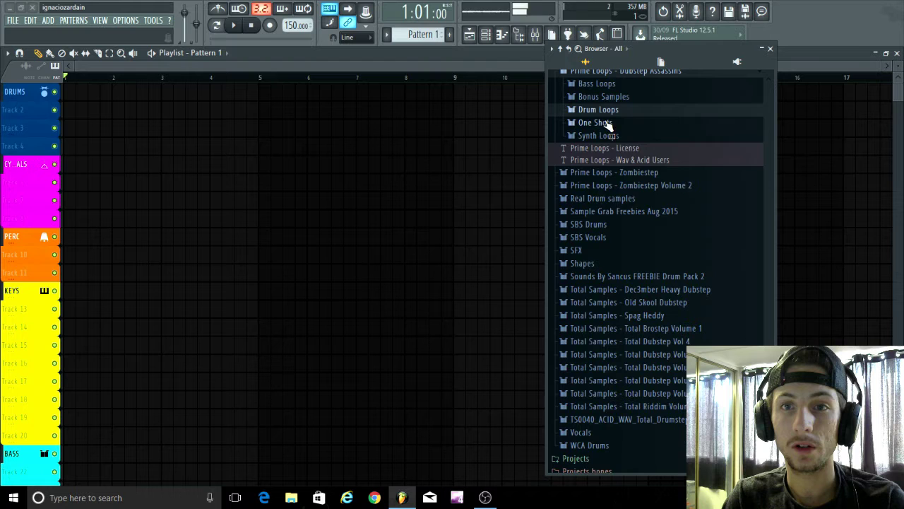
Step: Audition Kick04, Kick06 and Perc05 from the Dubstep Assassins Drum One Shots and collapse the pack
click(605, 123)
click(601, 149)
click(599, 242)
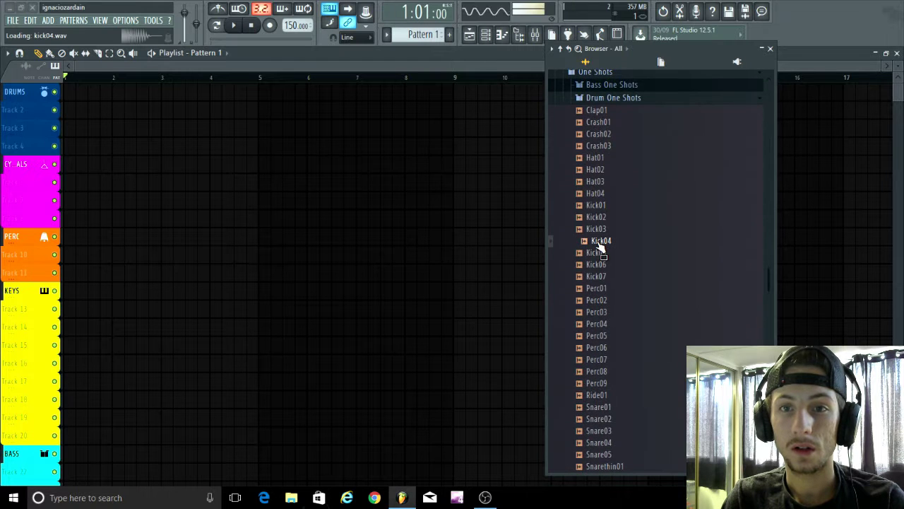
click(600, 264)
click(612, 336)
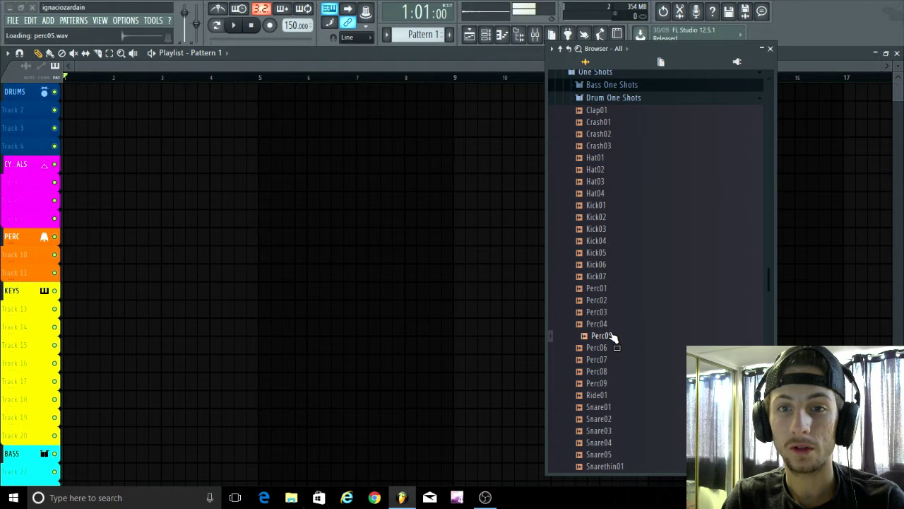
scroll(625, 170, up, 4)
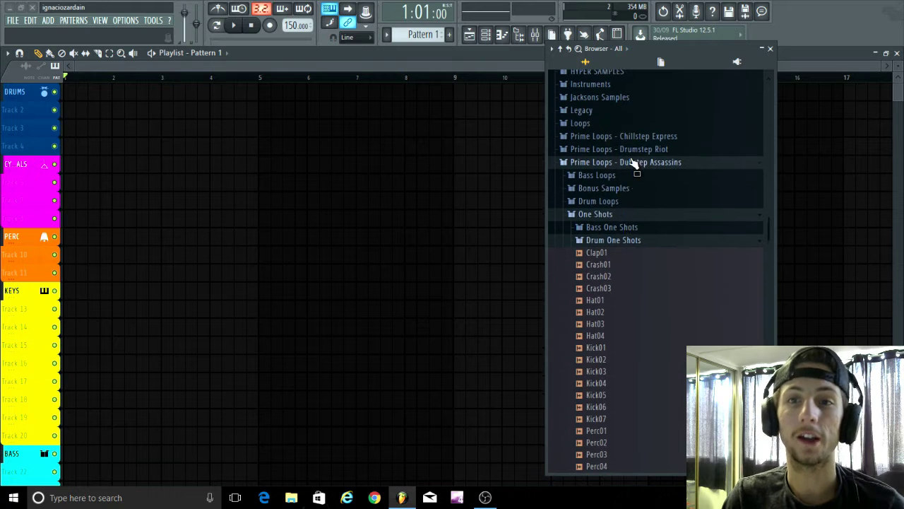
click(634, 163)
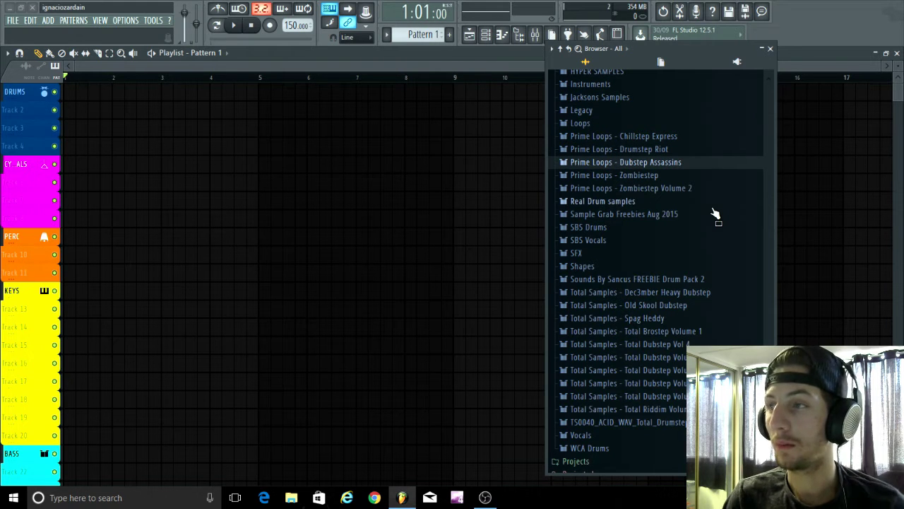
Step: Expand the Kicks folder among the Drum One Shots of Total Samples - Total Brostep Volume 1
scroll(715, 214, down, 4)
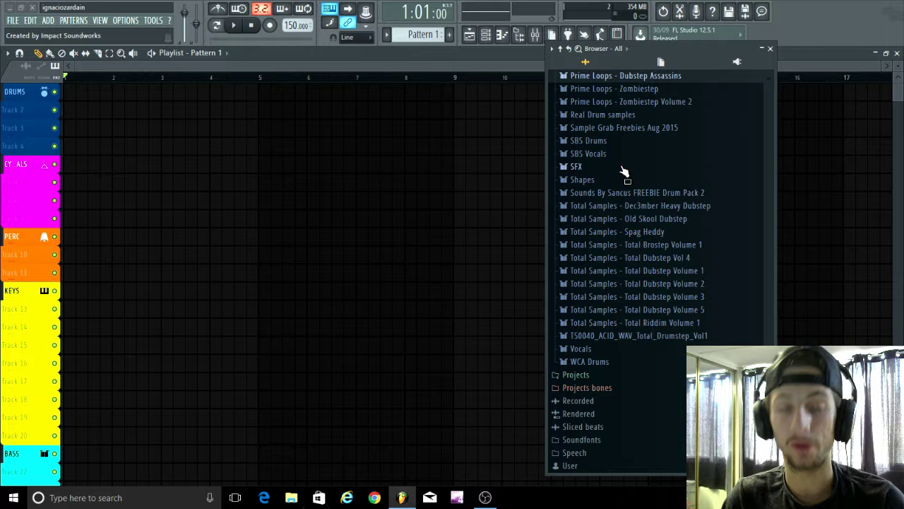
click(626, 246)
click(632, 248)
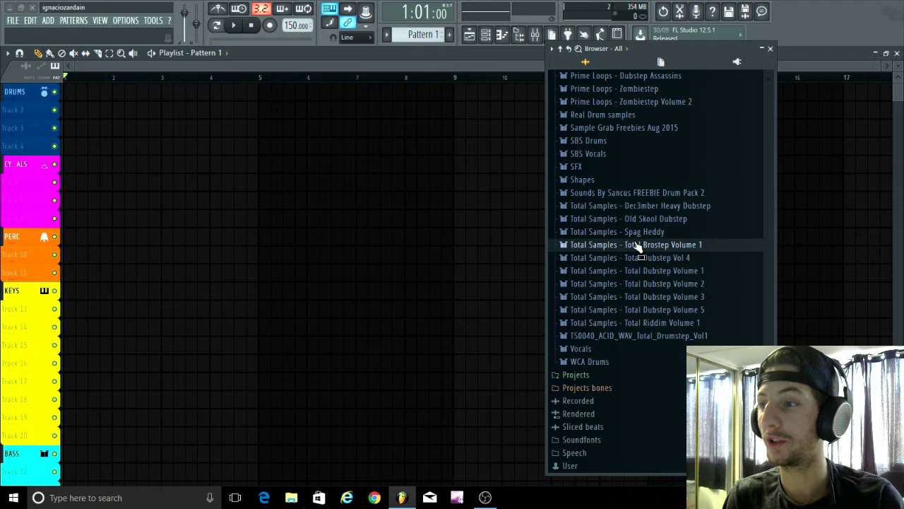
click(634, 246)
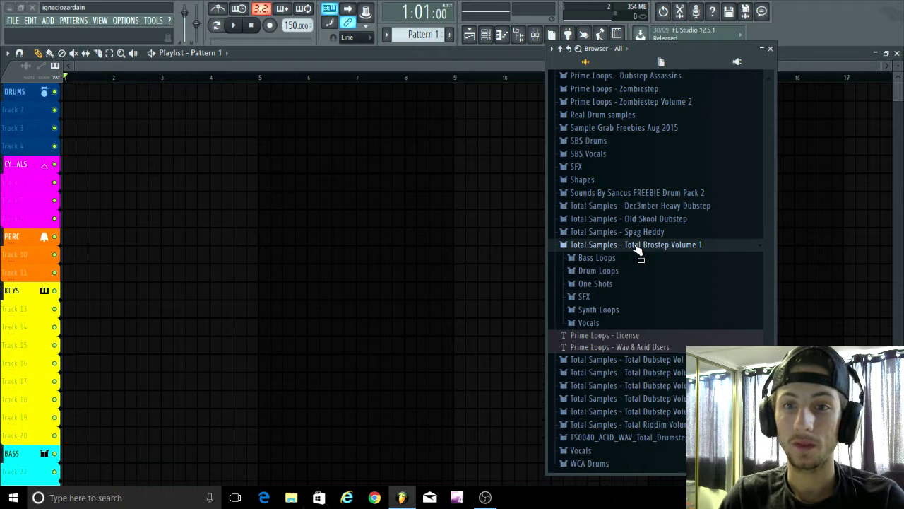
click(596, 284)
click(609, 309)
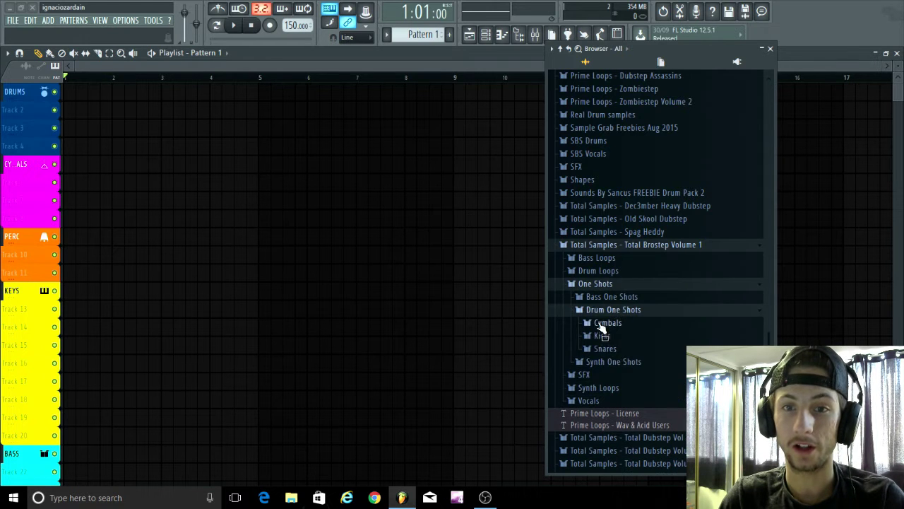
click(604, 343)
Step: Audition the Total Brostep kick samples Kick10 through Kick18, followed by Kick20 and Kick21
click(604, 335)
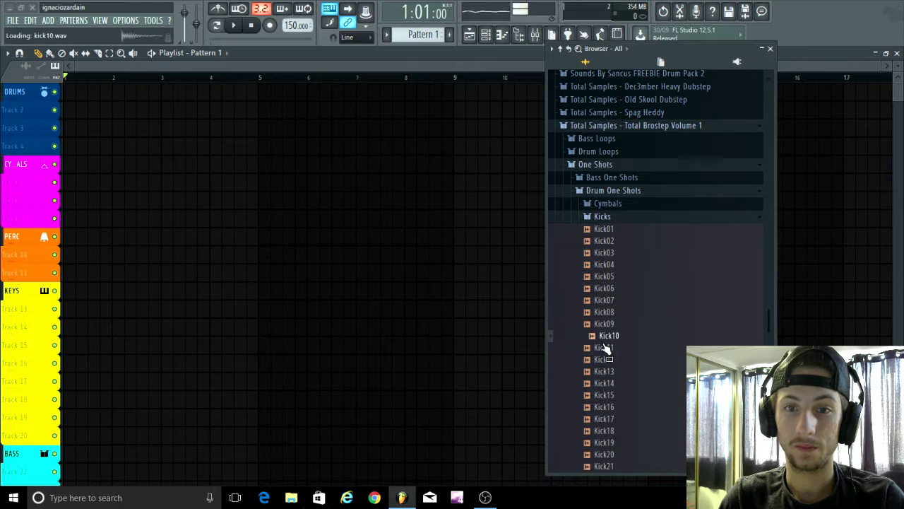
click(605, 347)
click(604, 358)
click(604, 371)
click(604, 383)
click(606, 395)
click(604, 407)
click(604, 419)
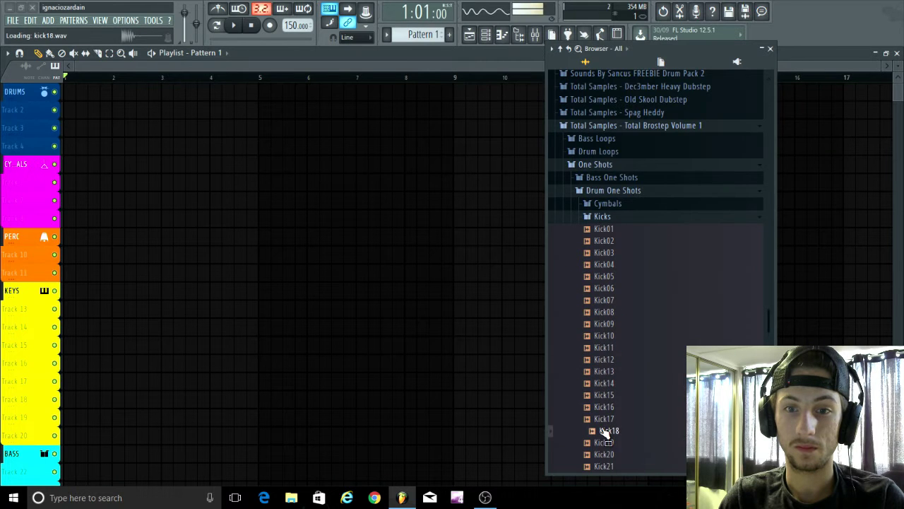
click(604, 430)
scroll(605, 431, down, 3)
click(609, 312)
click(609, 324)
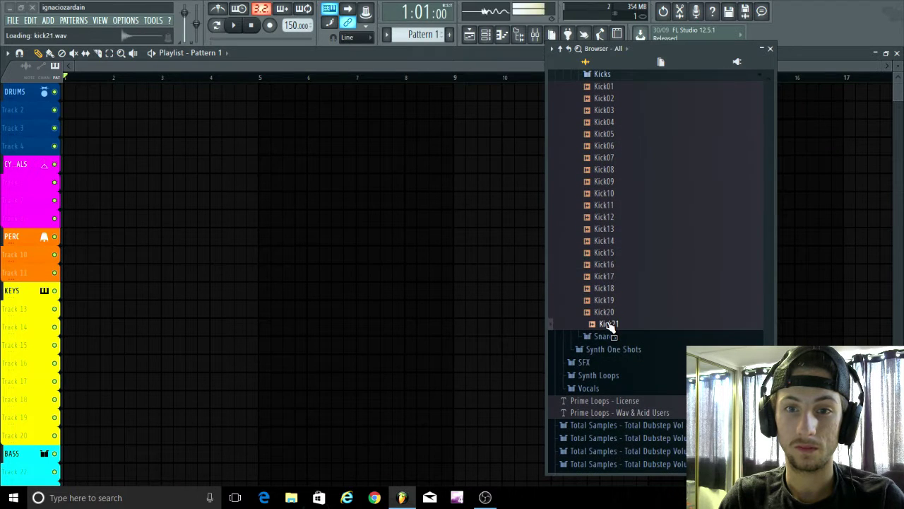
Step: Place the Kick21 sample at the start of bar 1 on the DRUMS track
drag(609, 323, 89, 106)
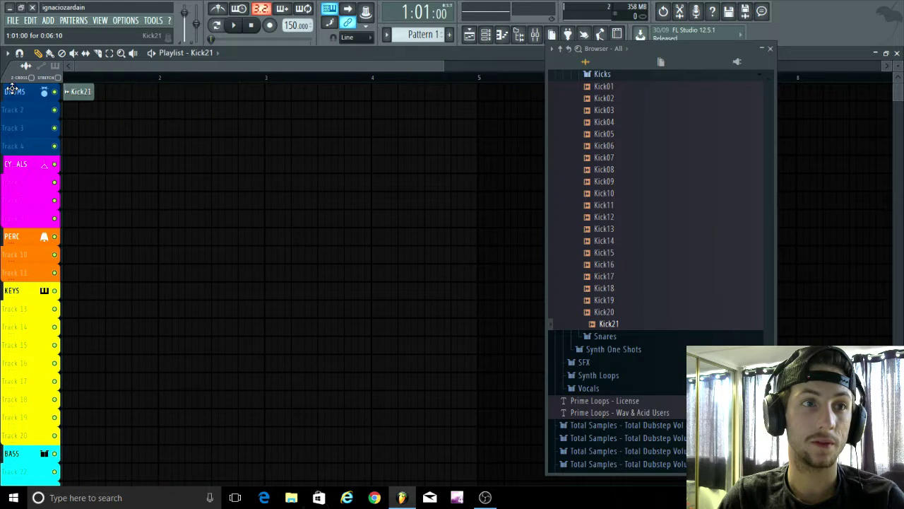
scroll(631, 208, up, 2)
Step: Expand the Snares folder, place Snare10 on Track 2 at beat 3 of bar 1, and trim its end to just before bar 2
scroll(618, 309, down, 4)
click(605, 268)
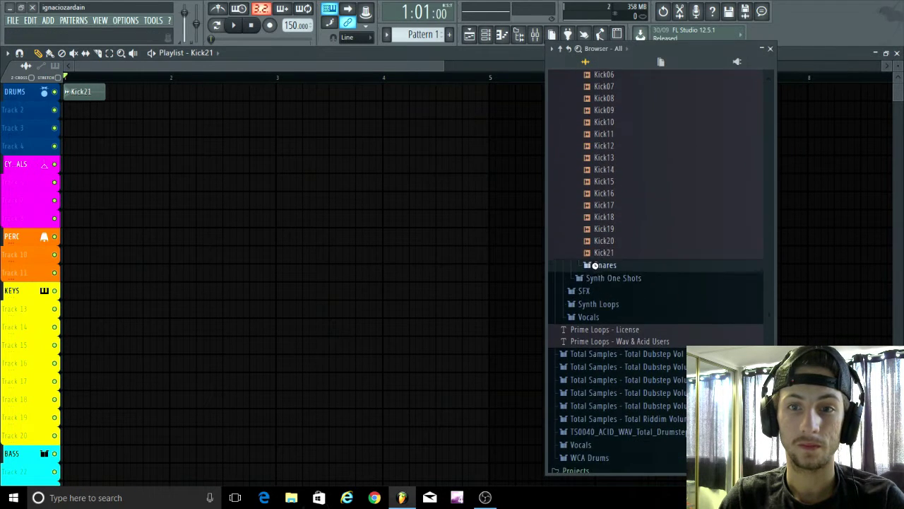
click(631, 351)
drag(620, 358, 128, 112)
drag(403, 112, 345, 121)
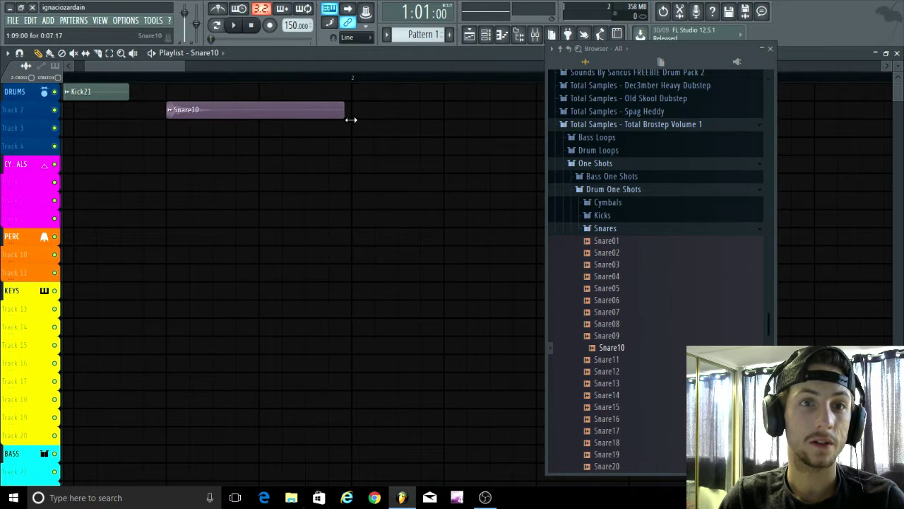
scroll(345, 114, up, 2)
click(335, 110)
click(339, 111)
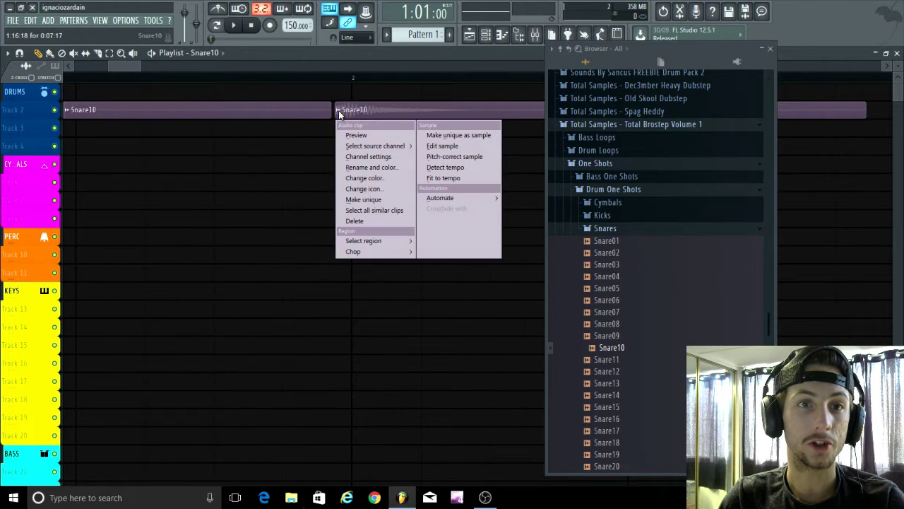
right_click(344, 102)
right_click(339, 109)
key(ctrl+z)
right_click(363, 115)
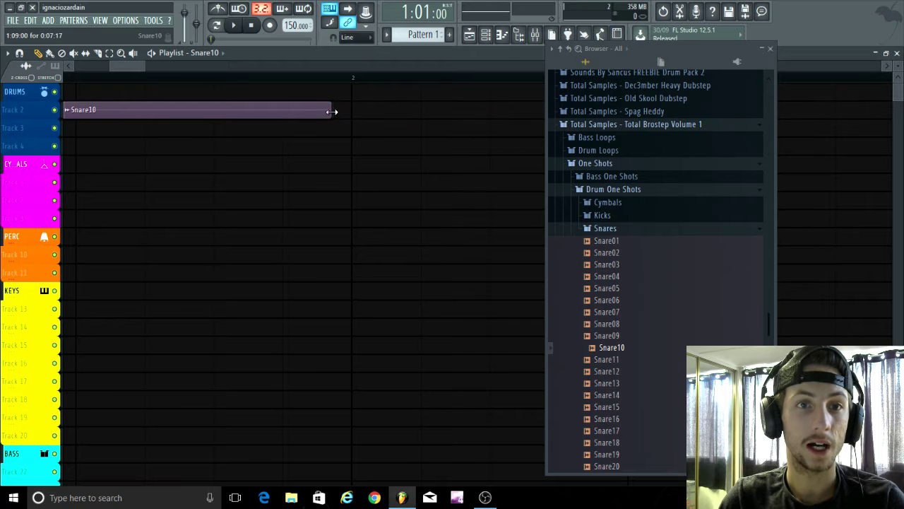
Step: Extend Snare10 to the start of bar 2 and Kick21 to the snare's start, and play back the pattern
drag(332, 112, 355, 112)
scroll(355, 113, down, 2)
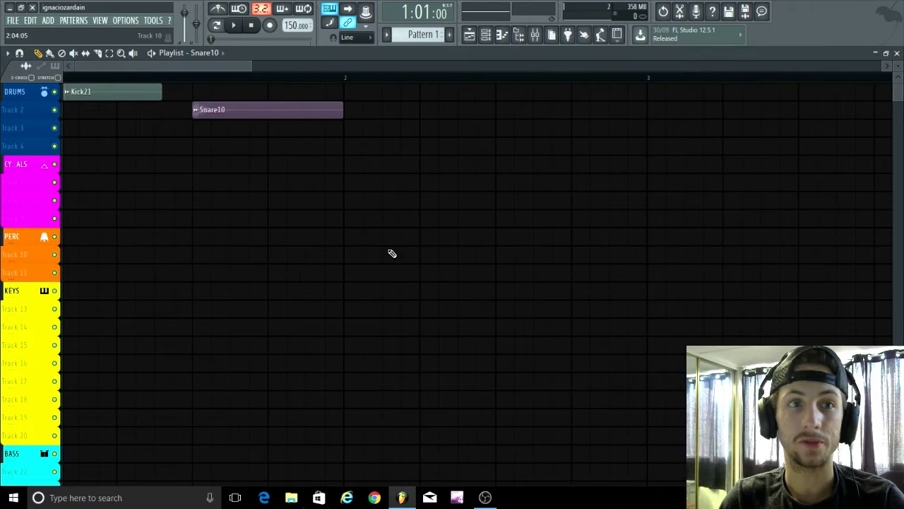
scroll(392, 254, up, 2)
drag(256, 92, 309, 101)
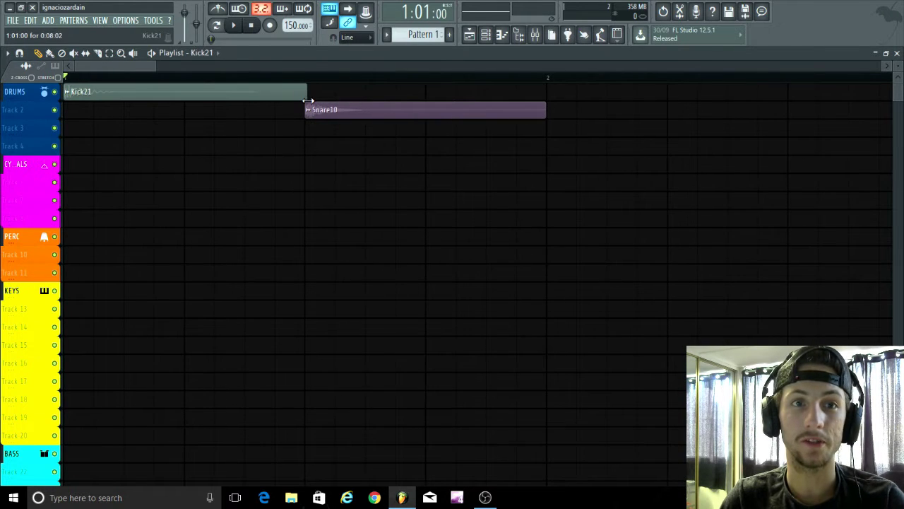
scroll(70, 216, down, 2)
key(space)
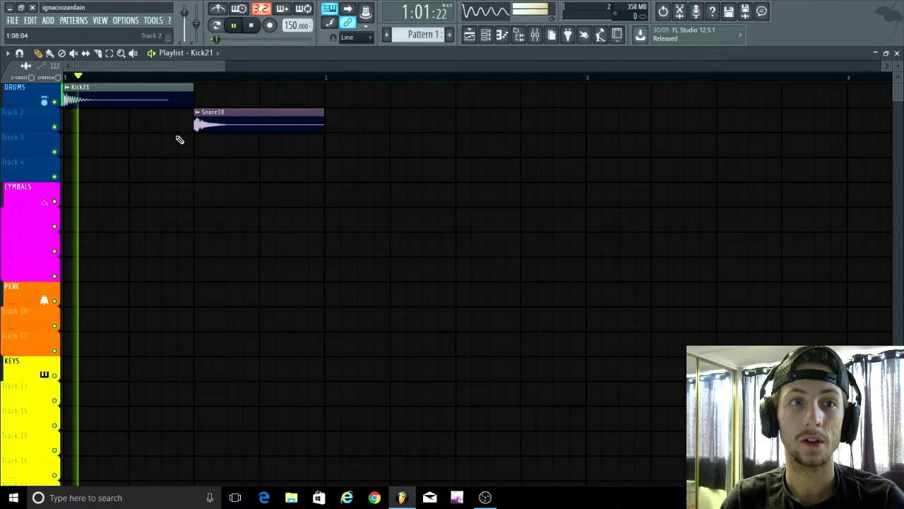
key(space)
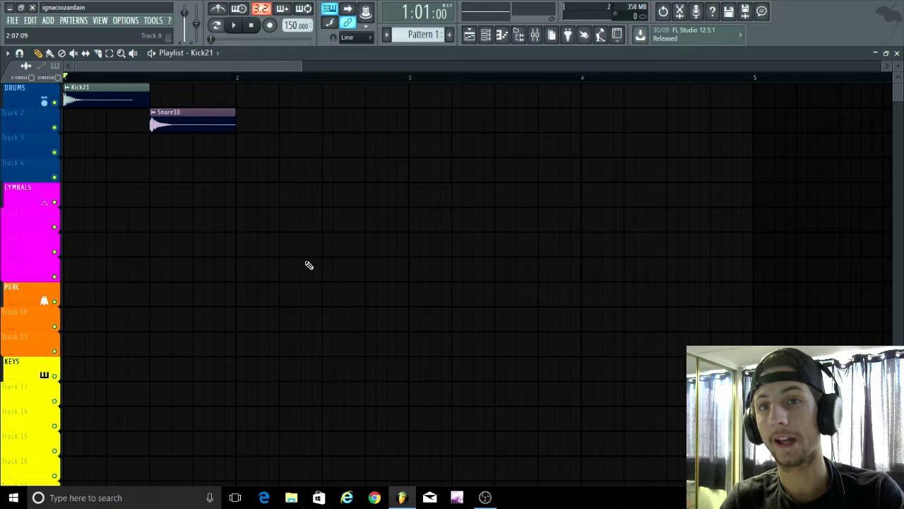
click(495, 499)
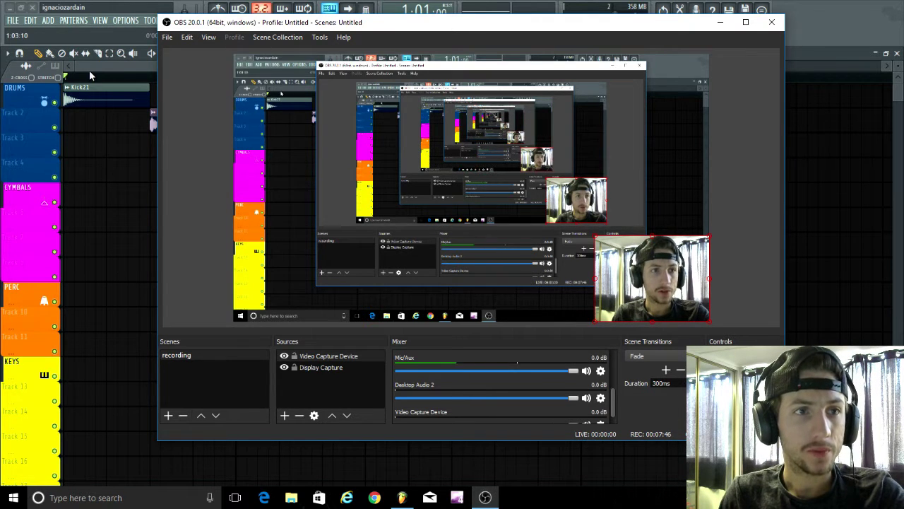
click(28, 99)
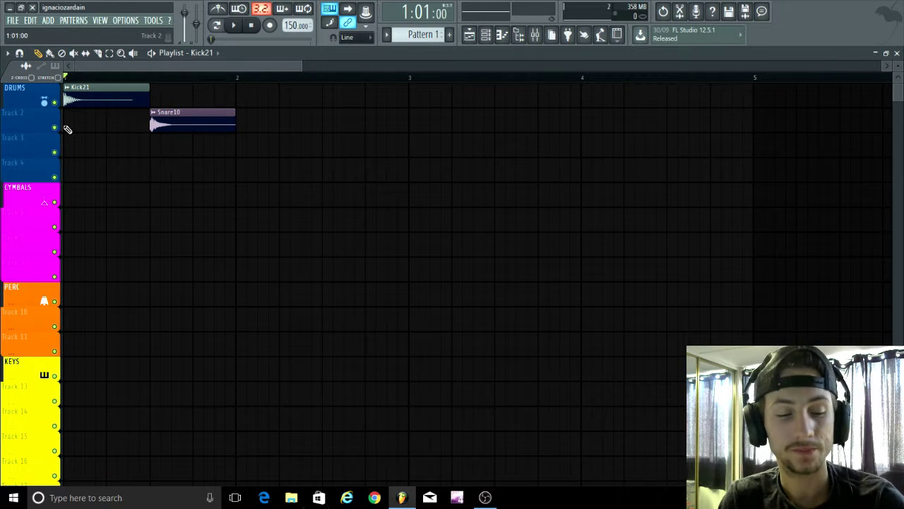
scroll(199, 260, down, 3)
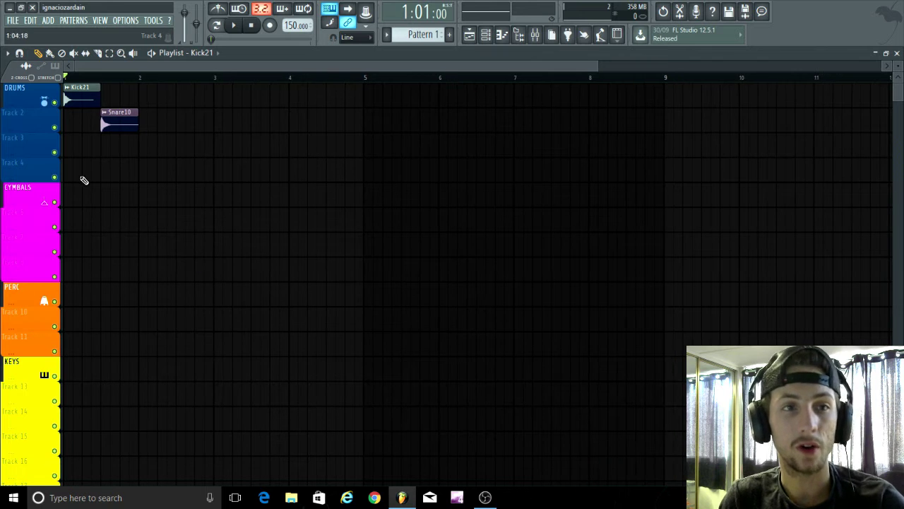
scroll(82, 184, up, 3)
scroll(163, 194, up, 2)
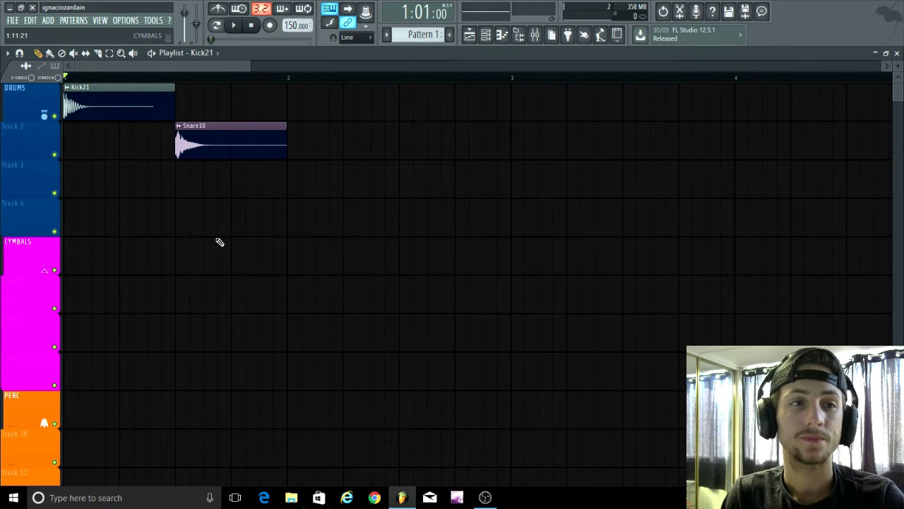
click(486, 497)
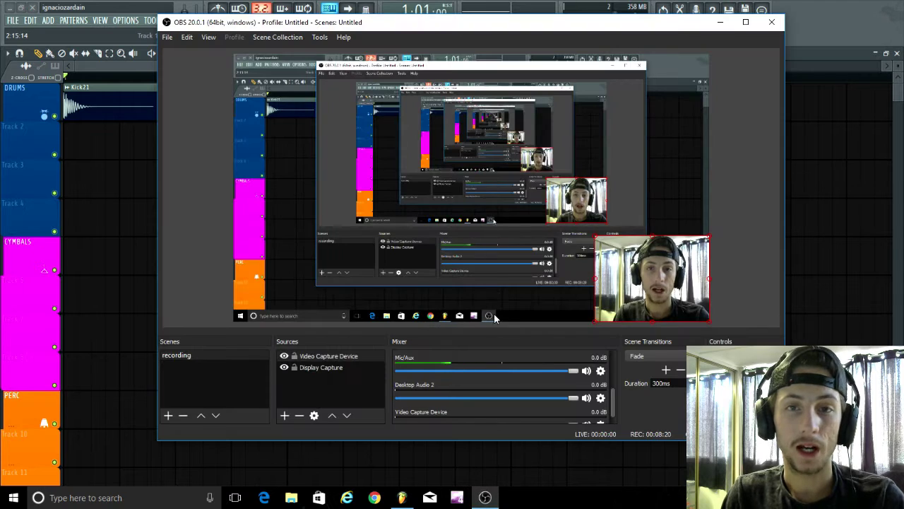
click(773, 22)
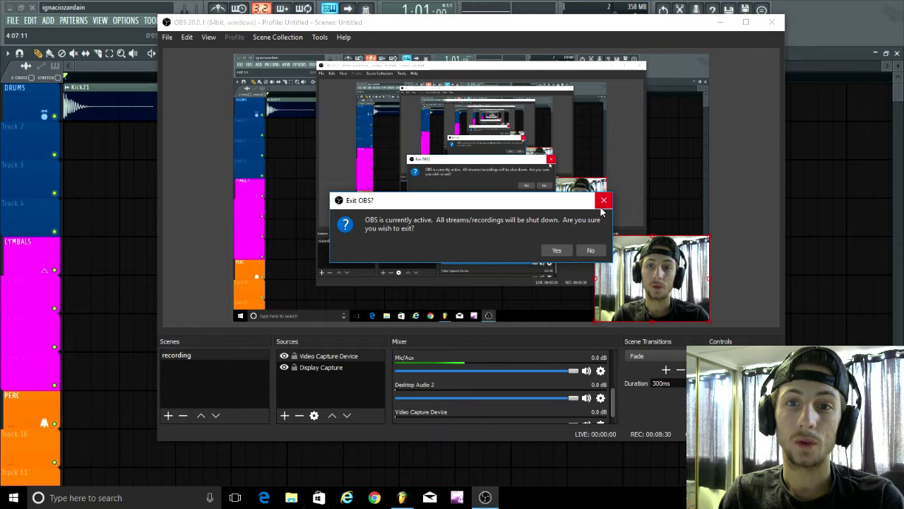
click(590, 250)
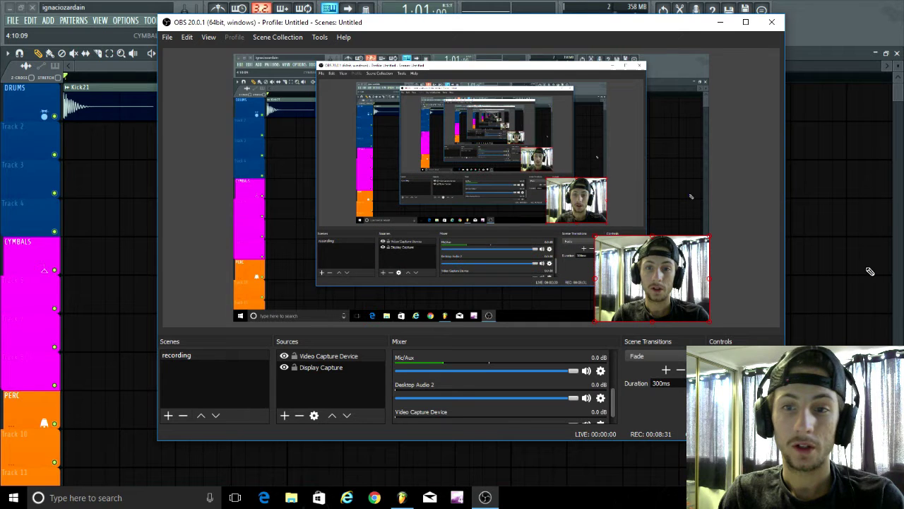
click(710, 25)
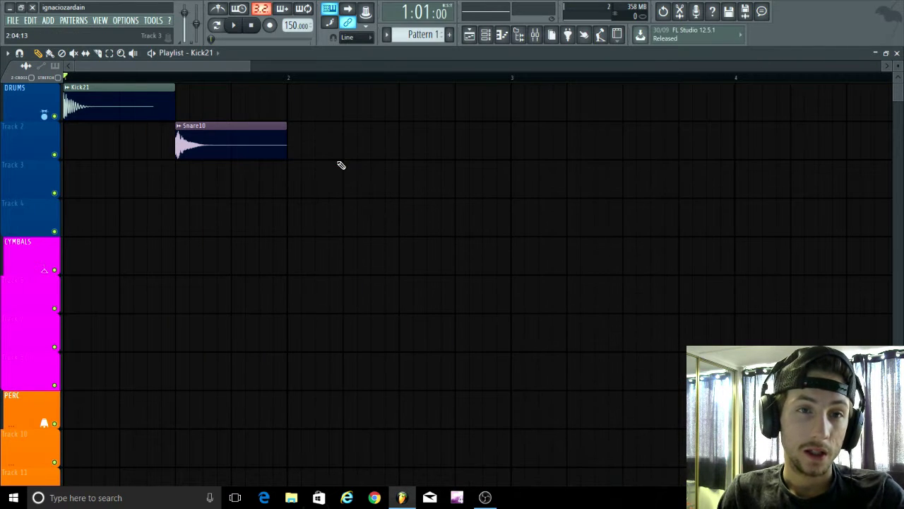
Step: Select the Kick21 and Snare10 clips and duplicate them twelve times in a row through bar 13
scroll(272, 195, down, 2)
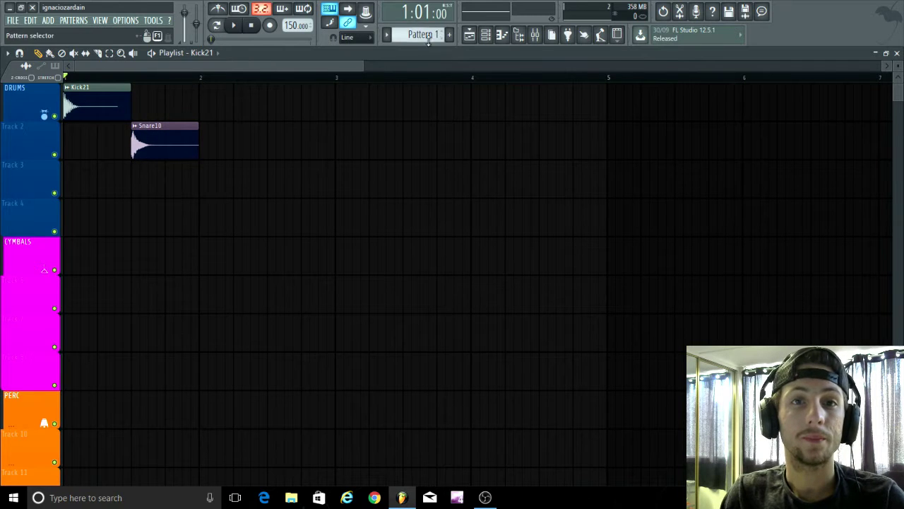
scroll(242, 177, down, 1)
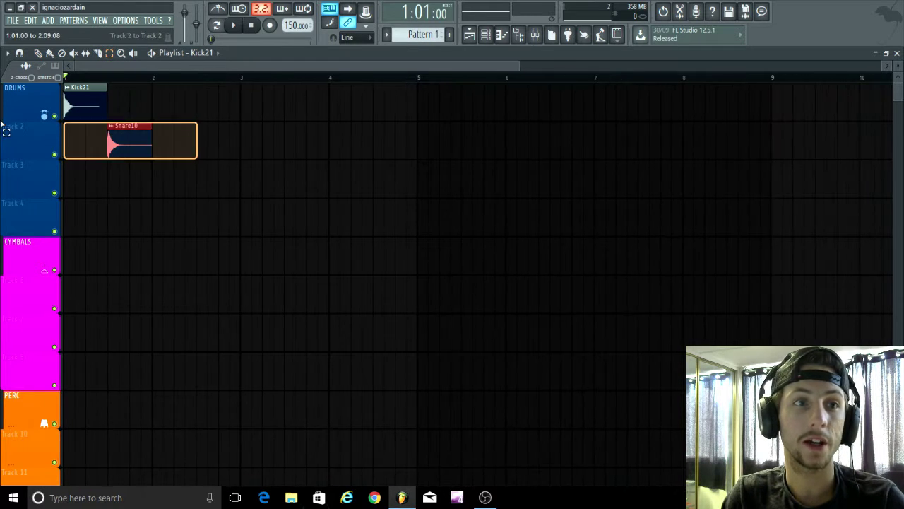
key(ctrl+a)
key(ctrl+b)
scroll(260, 275, down, 1)
key(ctrl+b)
key(ctrl+b)
key(ctrl+b)
key(ctrl+b)
key(ctrl+b)
key(ctrl+b)
key(ctrl+b)
key(ctrl+b)
key(ctrl+b)
key(ctrl+b)
key(ctrl+b)
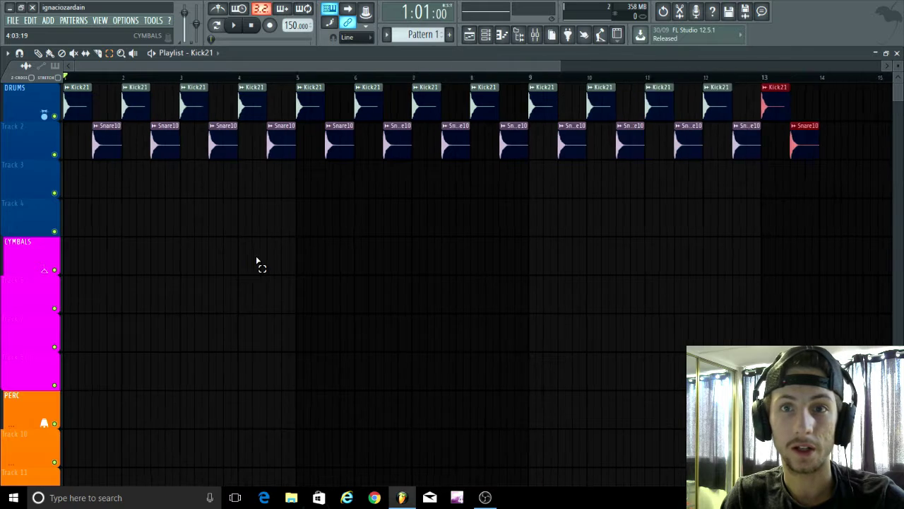
scroll(240, 272, down, 1)
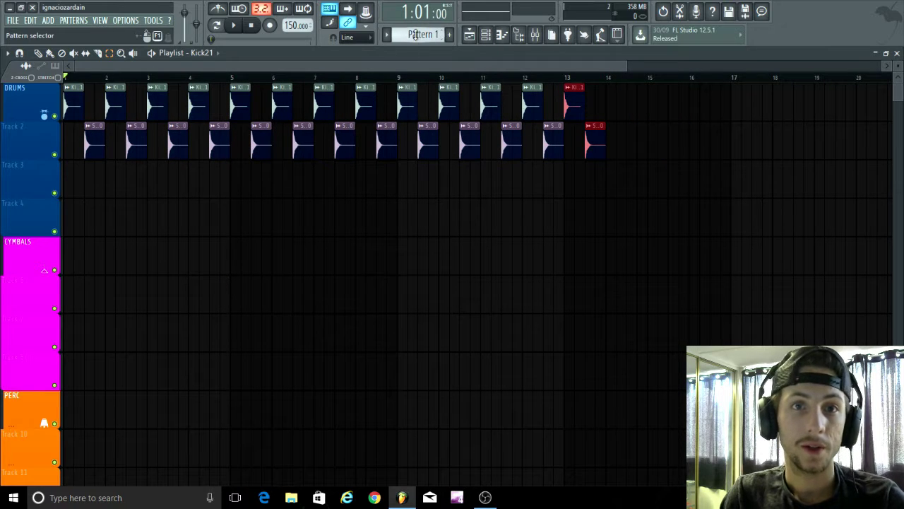
Step: Choose Pattern 1 and place it as a clip at bar 1 on the PERC track
click(414, 36)
scroll(91, 369, down, 3)
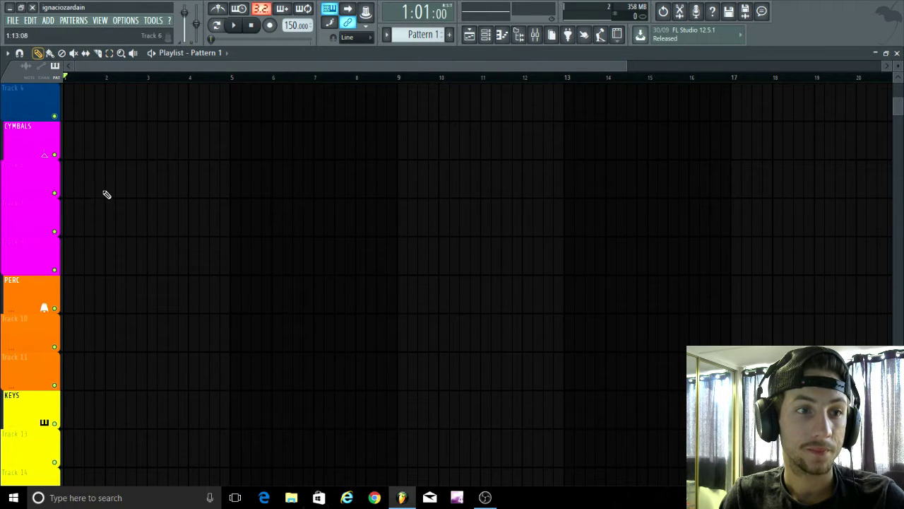
drag(77, 284, 43, 303)
scroll(386, 56, up, 2)
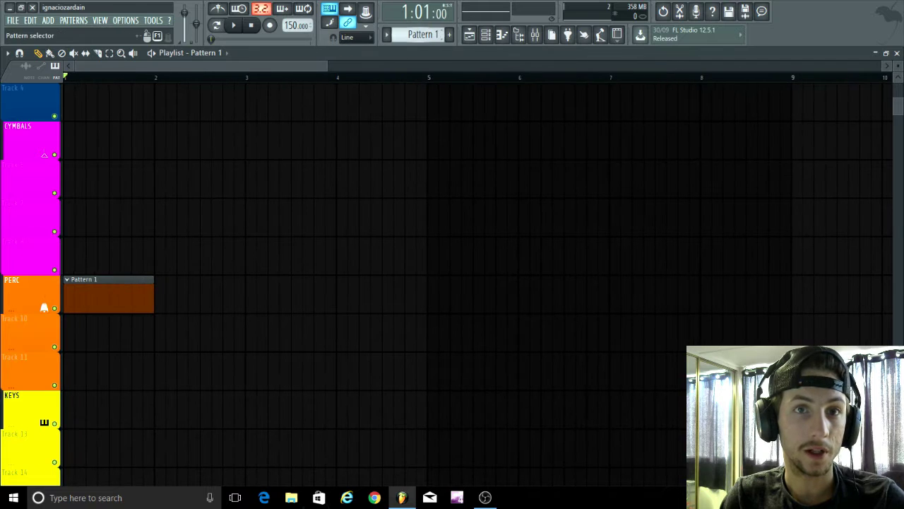
Step: Rename Pattern 1 as intro
click(424, 33)
click(518, 84)
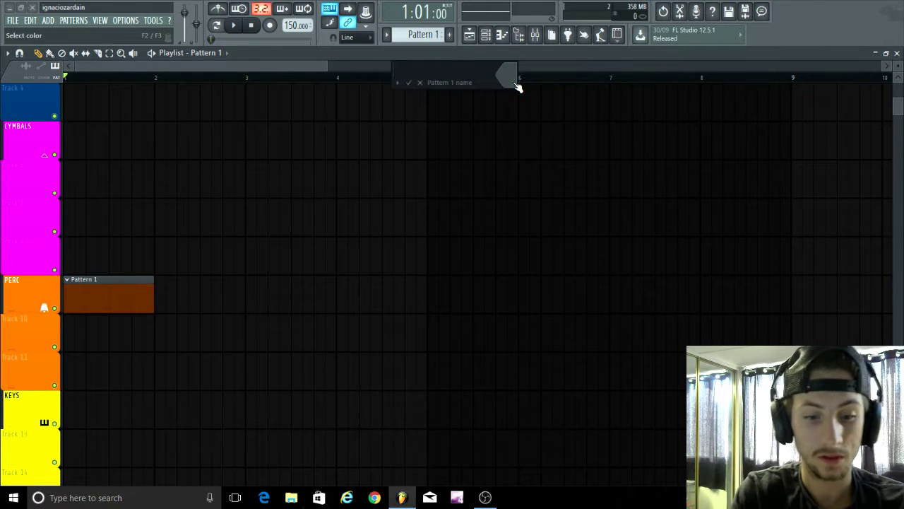
text(intro)
key(Return)
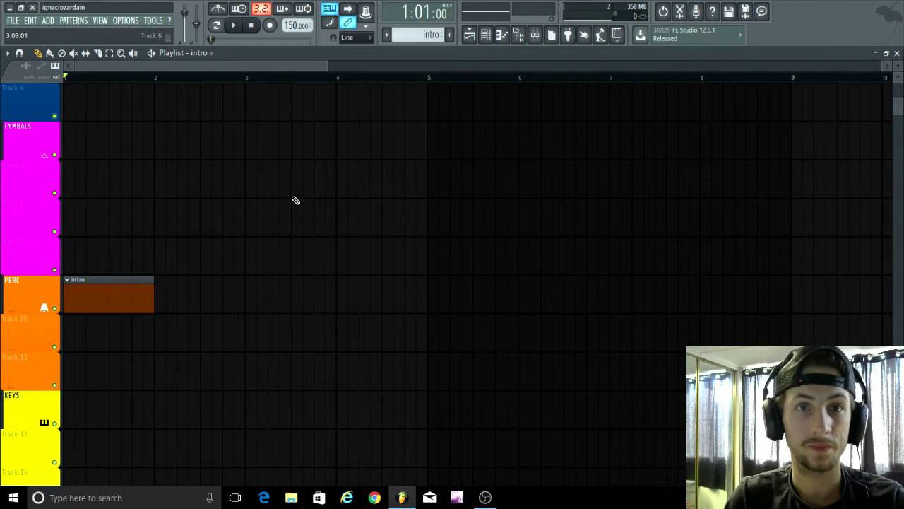
Step: Duplicate the intro clip seven times along the PERC track to fill bars 1 to 8
scroll(282, 202, down, 5)
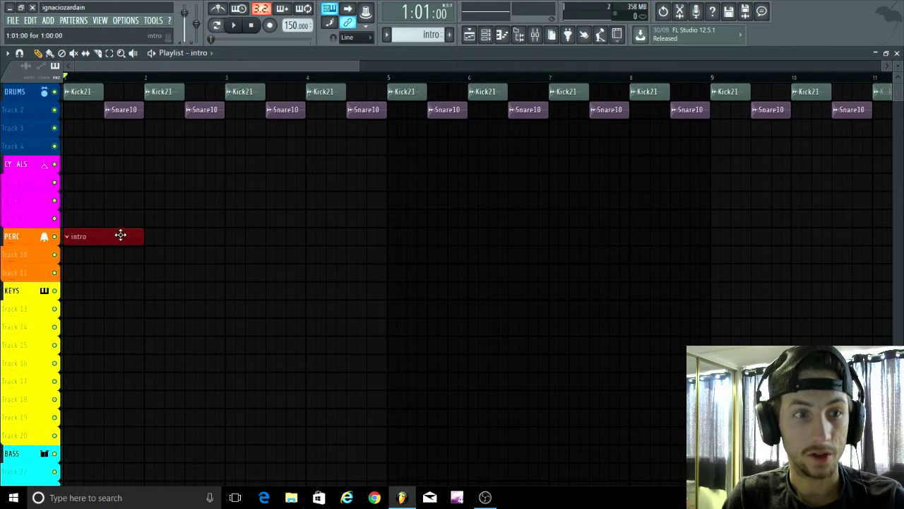
key(ctrl+b)
key(ctrl+b)
key(ctrl+b)
key(ctrl+b)
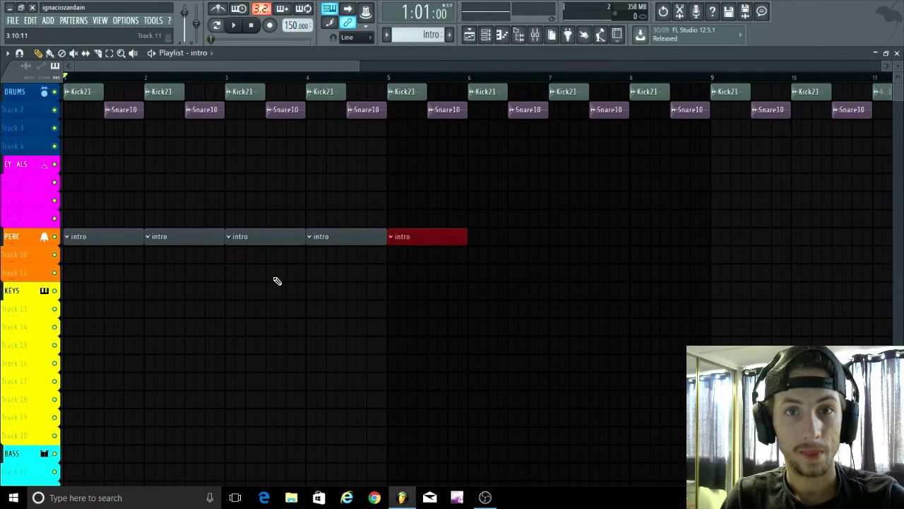
key(ctrl+b)
key(ctrl+b)
key(ctrl+b)
scroll(276, 280, down, 1)
scroll(196, 148, down, 1)
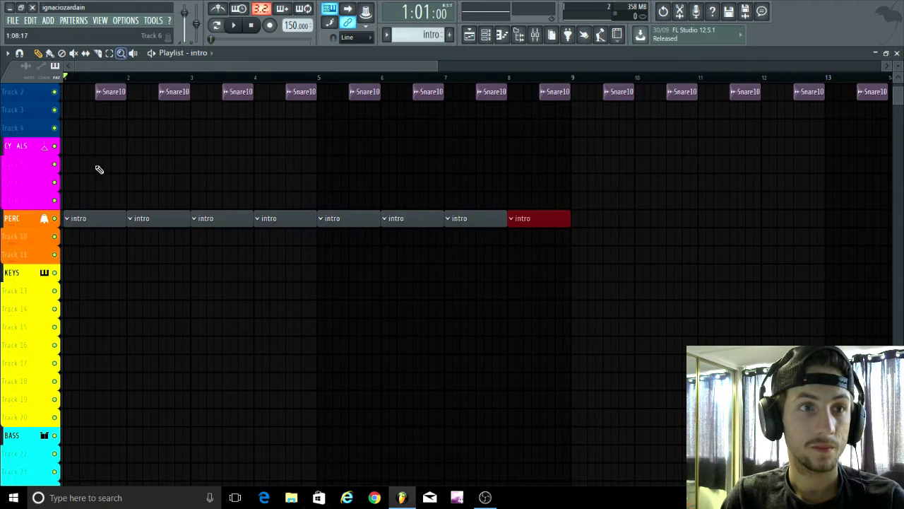
Step: Create a new empty pattern and name it melody
scroll(393, 262, down, 3)
click(424, 34)
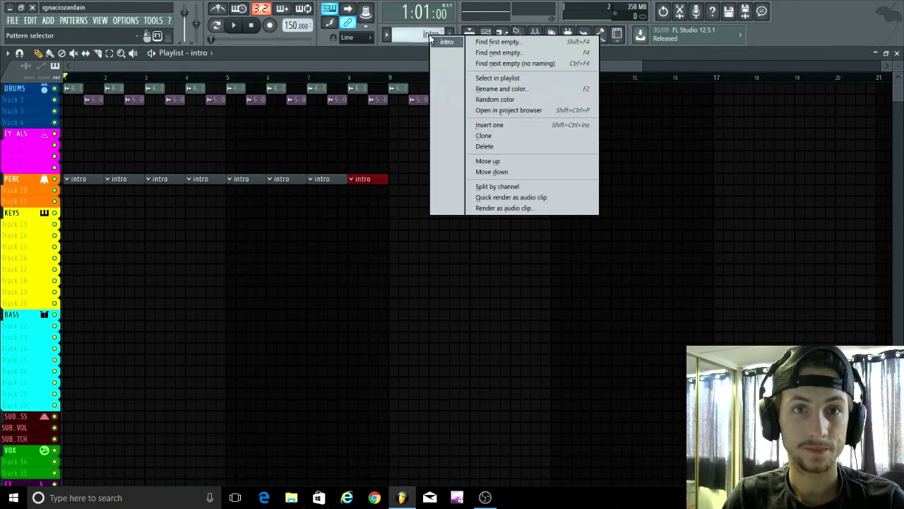
click(481, 43)
click(424, 34)
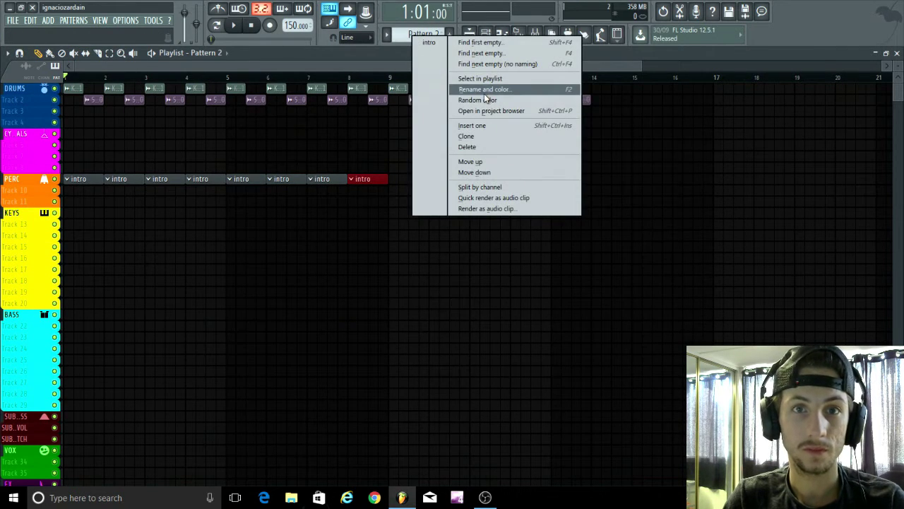
click(485, 90)
text(m)
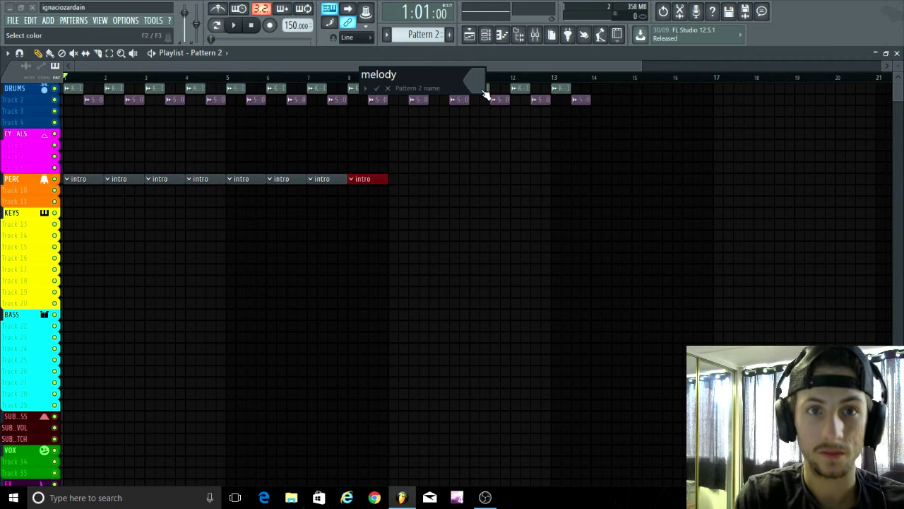
text(elody)
key(Return)
Step: Place the melody pattern at bar 9 on Track 10 and duplicate it four times through bar 13
scroll(474, 212, up, 2)
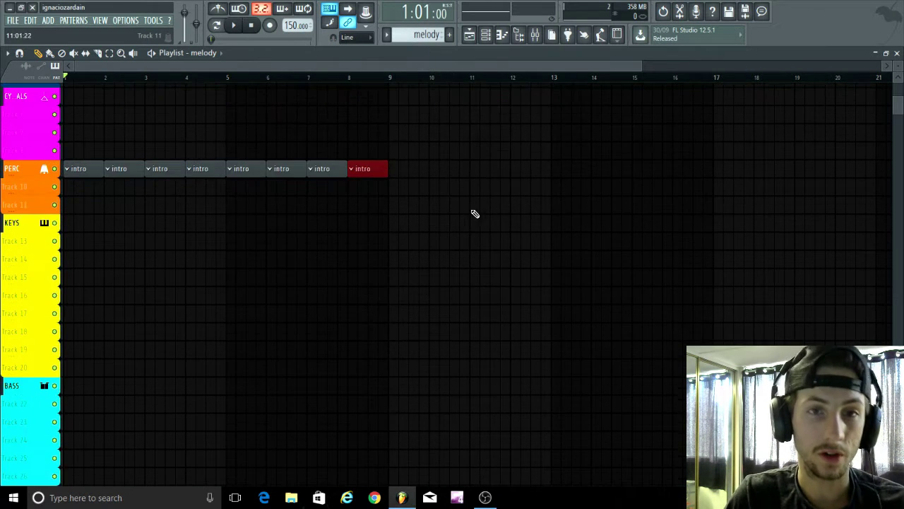
scroll(479, 212, up, 2)
click(385, 272)
drag(385, 272, 358, 250)
ctrl+click(359, 251)
scroll(494, 289, down, 2)
key(ctrl+b)
key(ctrl+b)
key(ctrl+b)
key(ctrl+b)
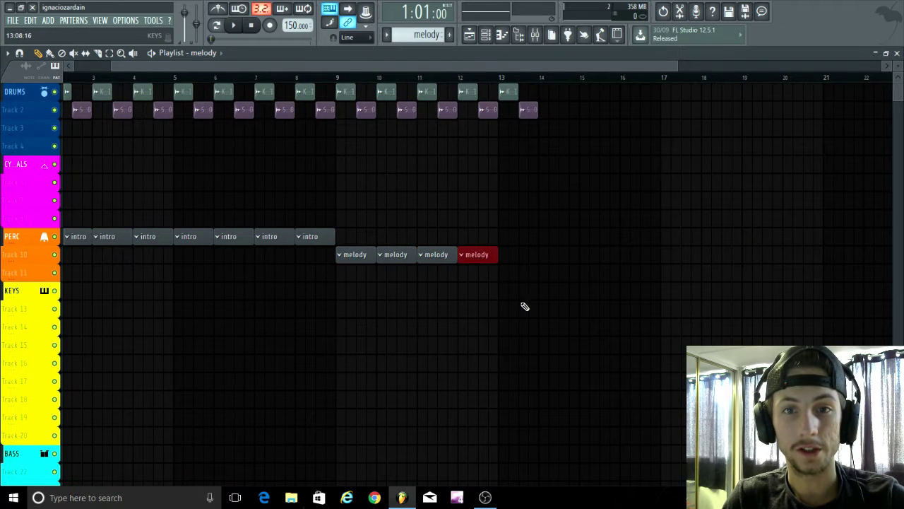
scroll(369, 195, down, 3)
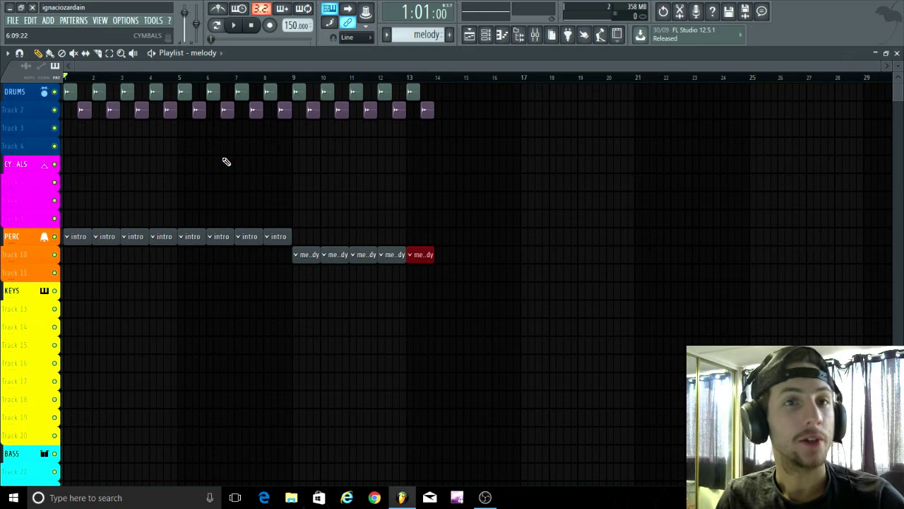
scroll(212, 209, up, 3)
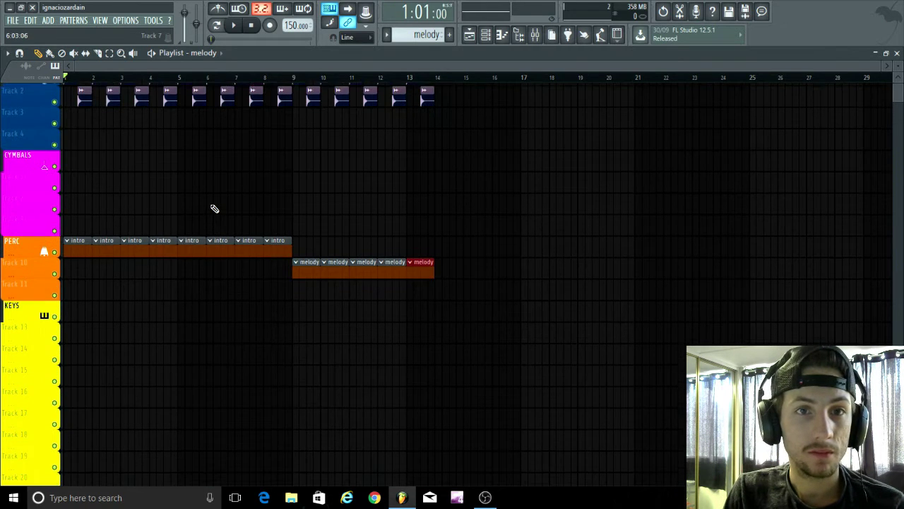
scroll(140, 227, up, 3)
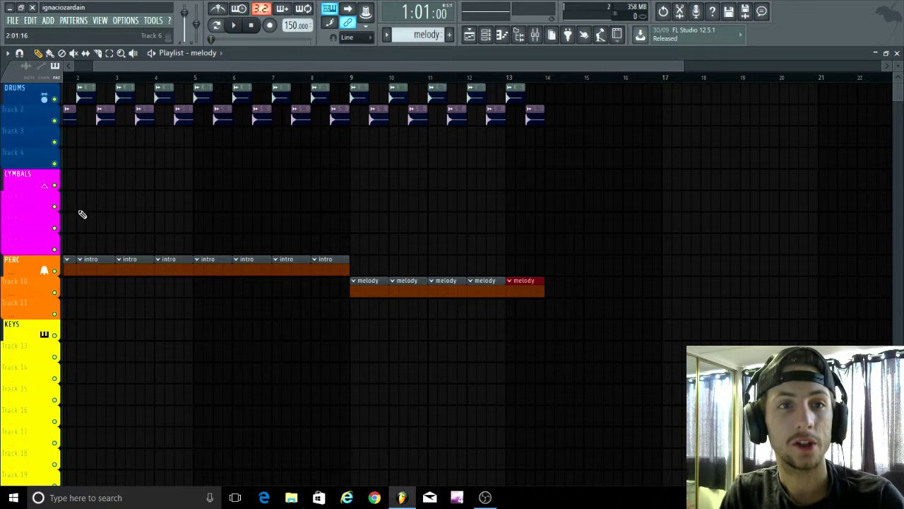
scroll(85, 233, up, 3)
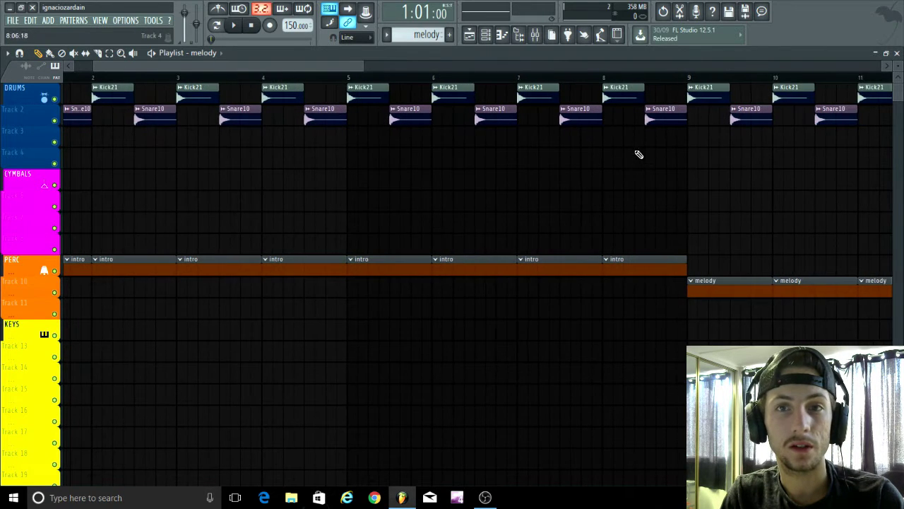
scroll(134, 240, down, 1)
scroll(168, 116, up, 2)
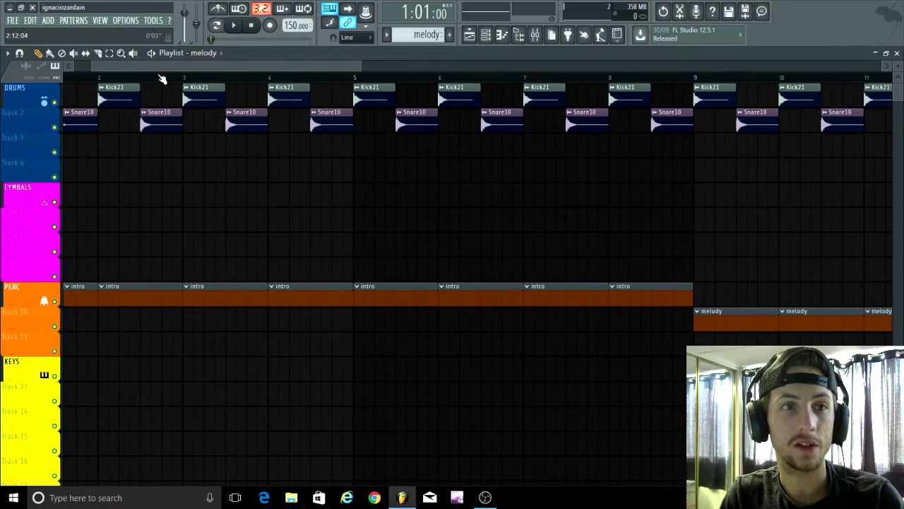
scroll(400, 214, up, 3)
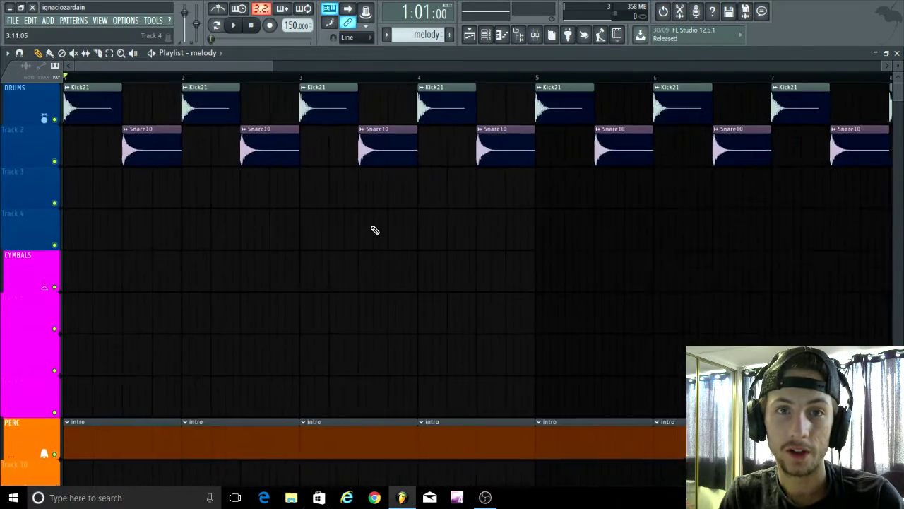
scroll(278, 228, down, 2)
scroll(549, 85, up, 2)
scroll(586, 354, down, 4)
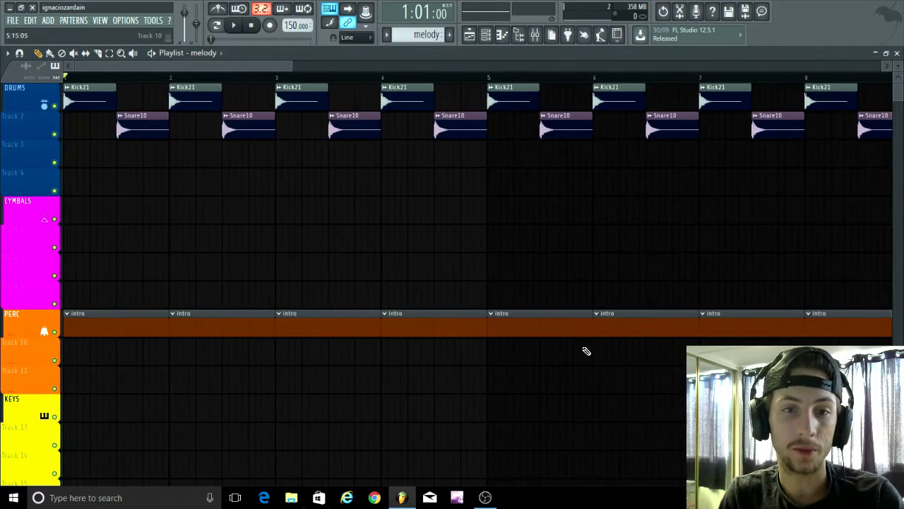
Step: Delete all melody clips and every intro, kick and snare clip from bar 5 onward, keeping bars 1 to 4
mouse_move(703, 351)
mouse_down()
mouse_move(446, 351)
mouse_move(381, 330)
mouse_move(230, 331)
mouse_up()
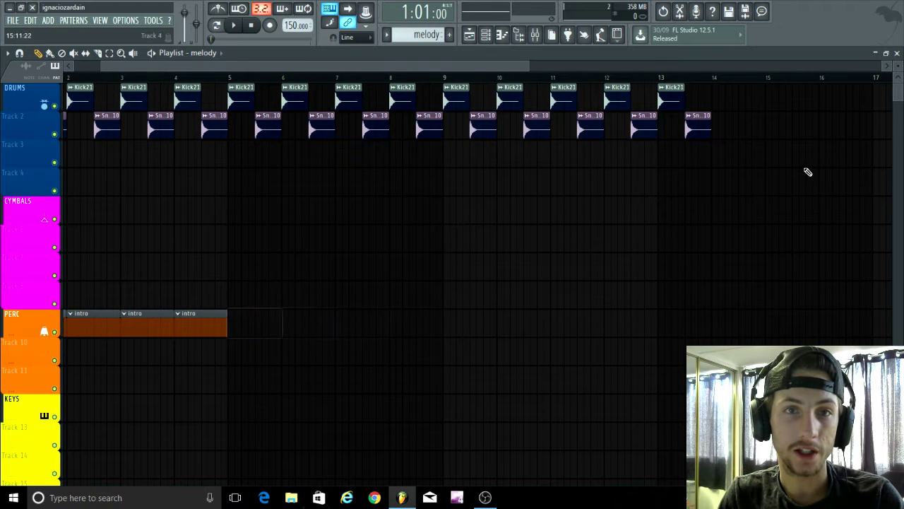
mouse_move(706, 126)
mouse_down()
mouse_move(474, 121)
mouse_move(292, 96)
mouse_move(256, 109)
mouse_move(668, 103)
mouse_up()
scroll(337, 267, up, 6)
scroll(336, 267, down, 4)
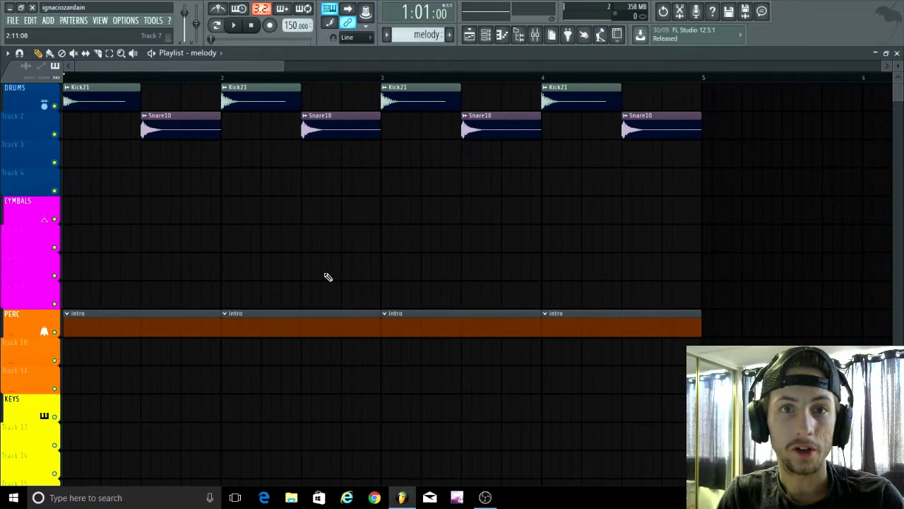
scroll(281, 234, down, 4)
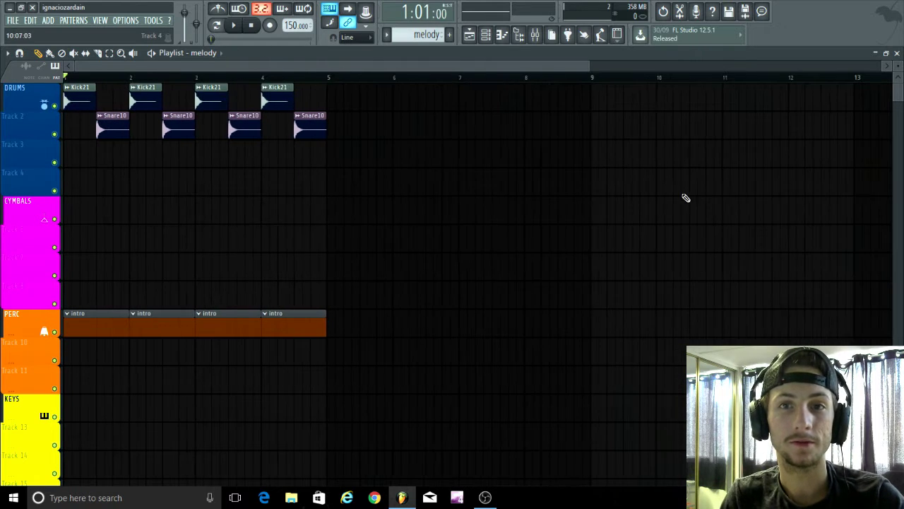
Step: Select all the kick, snare and intro clips in bars 1 to 4 and duplicate them into bars 5 to 8
key(ctrl+a)
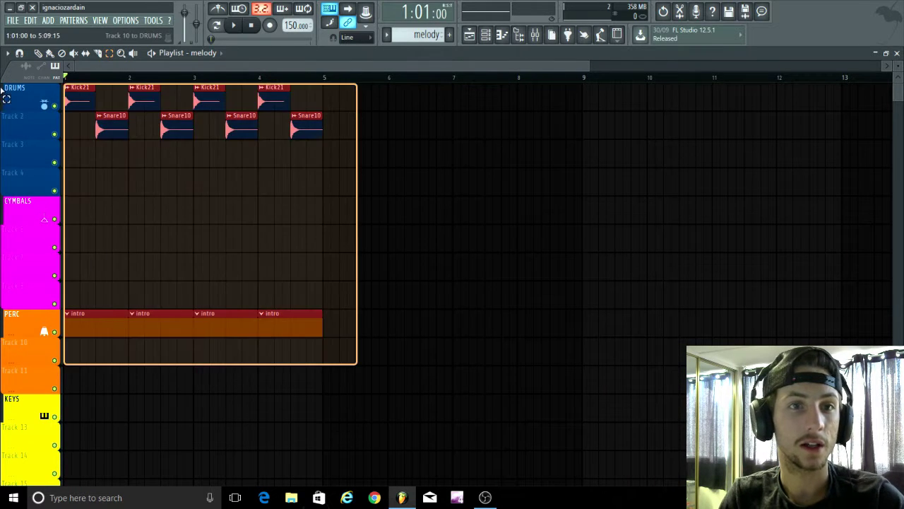
key(ctrl+b)
scroll(294, 272, up, 3)
scroll(212, 97, left, 2)
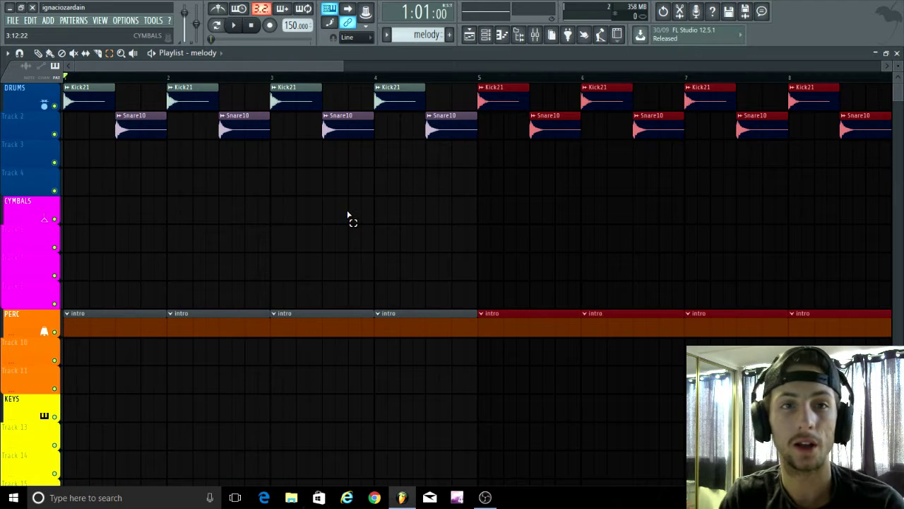
scroll(337, 226, down, 2)
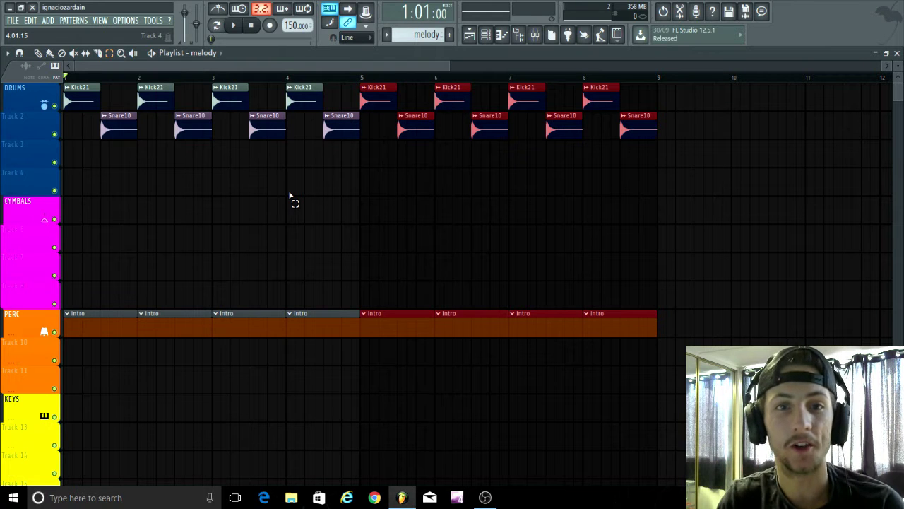
scroll(281, 195, down, 1)
scroll(280, 205, up, 1)
scroll(278, 203, down, 2)
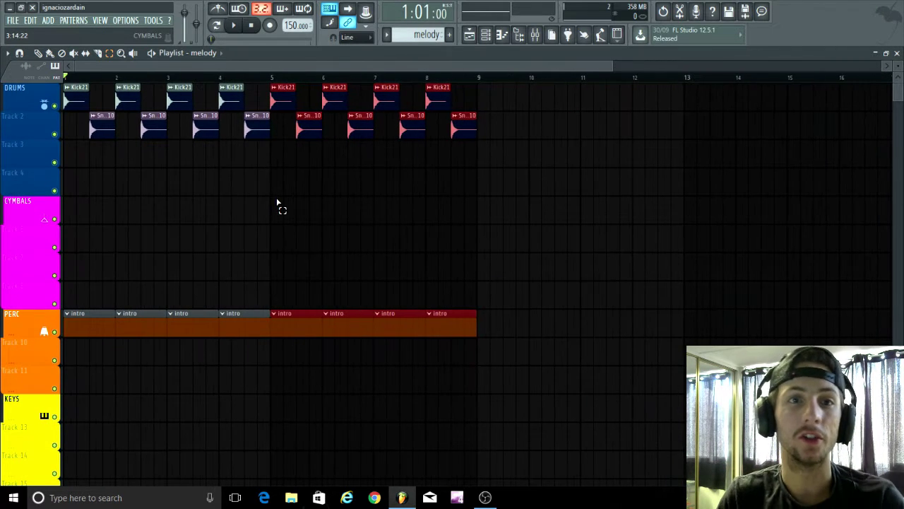
scroll(169, 250, down, 2)
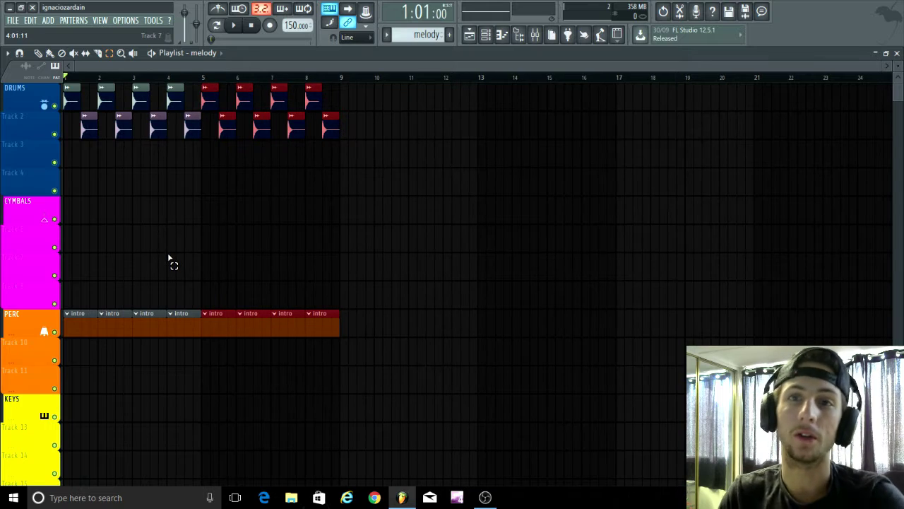
click(485, 498)
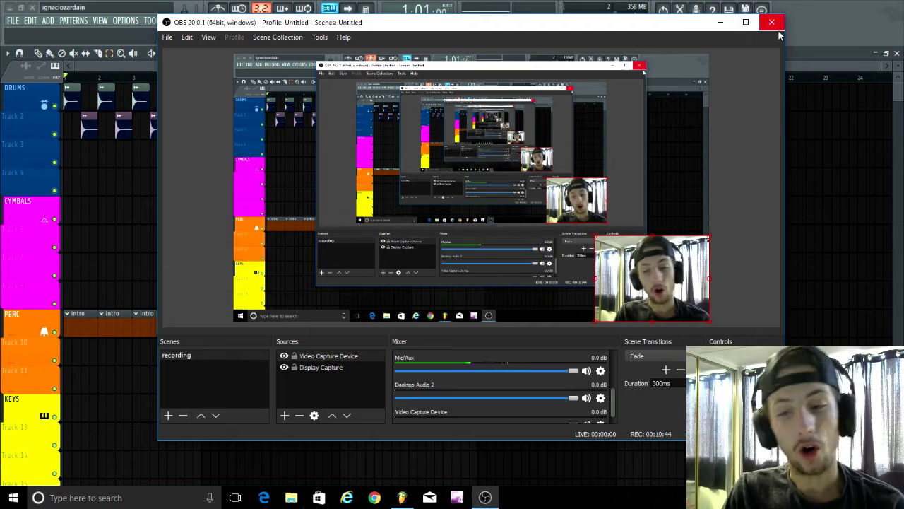
click(717, 23)
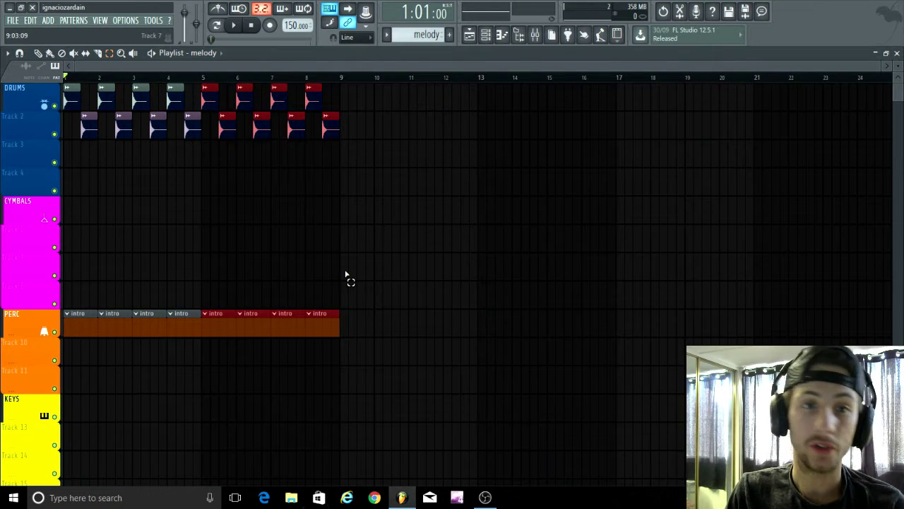
scroll(89, 271, up, 3)
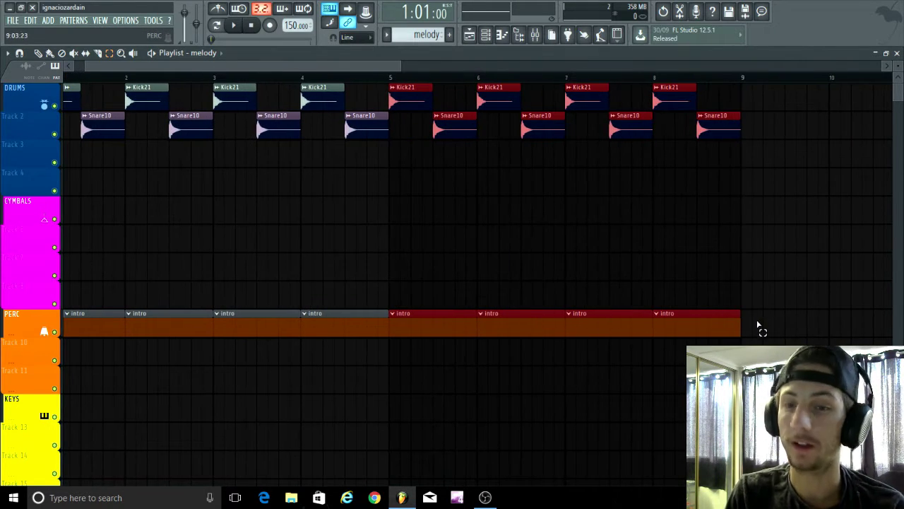
scroll(727, 332, down, 2)
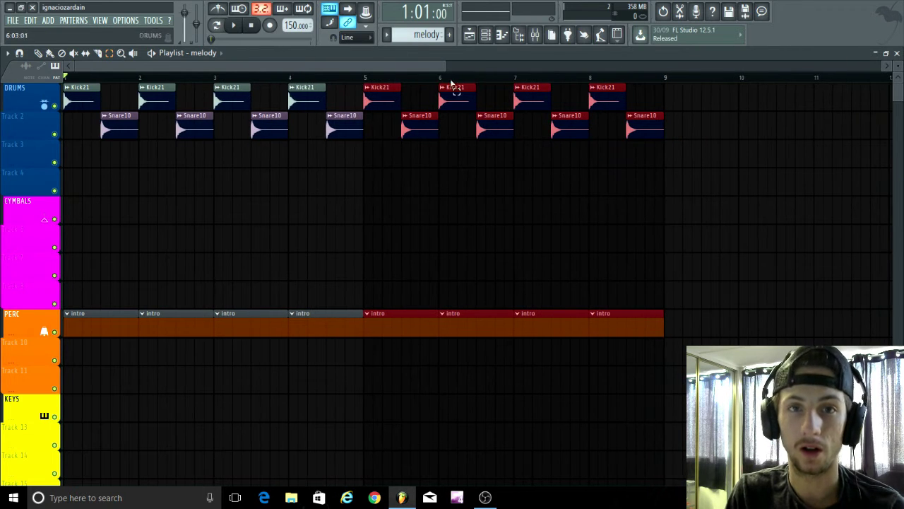
click(486, 35)
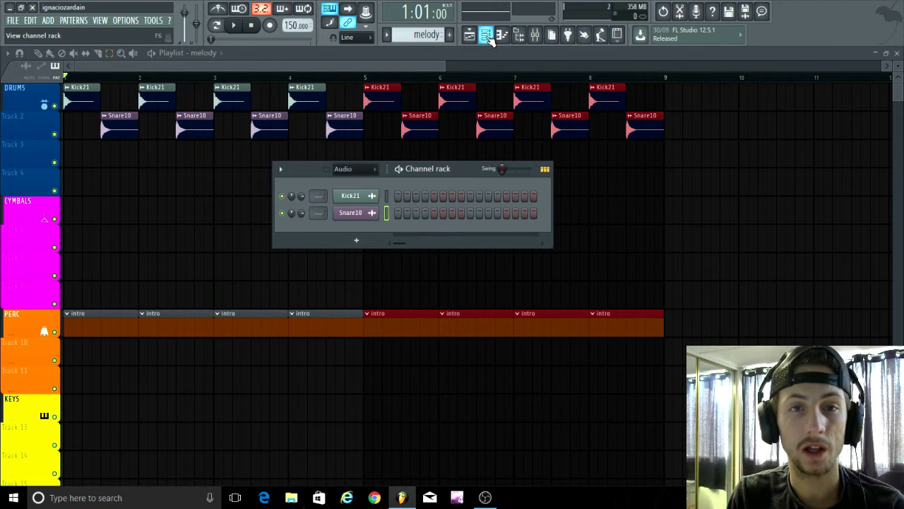
click(487, 36)
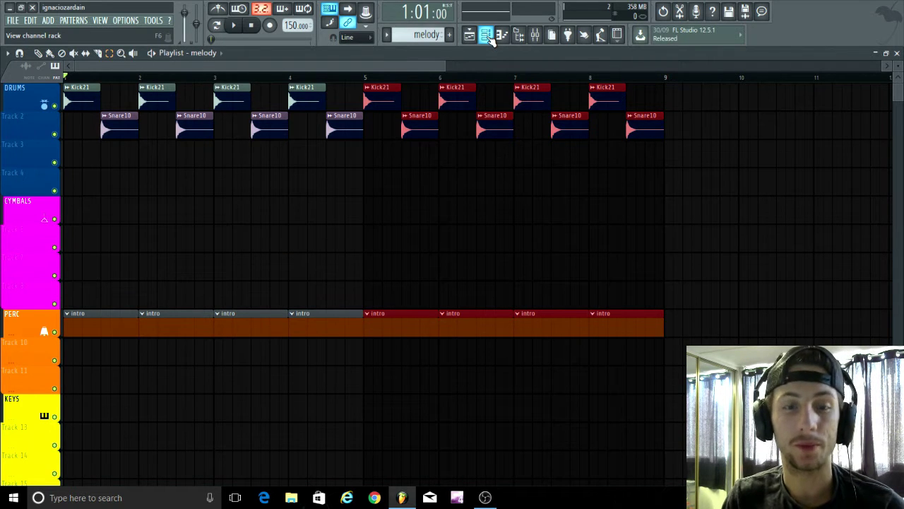
Step: Delete all the intro clips from the PERC track across bars 1 to 8
scroll(166, 177, up, 5)
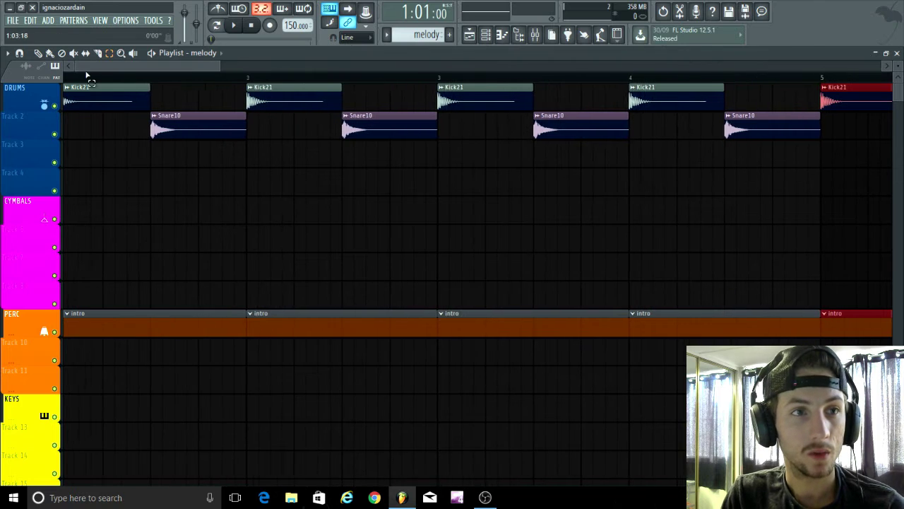
scroll(125, 198, down, 5)
scroll(128, 196, down, 1)
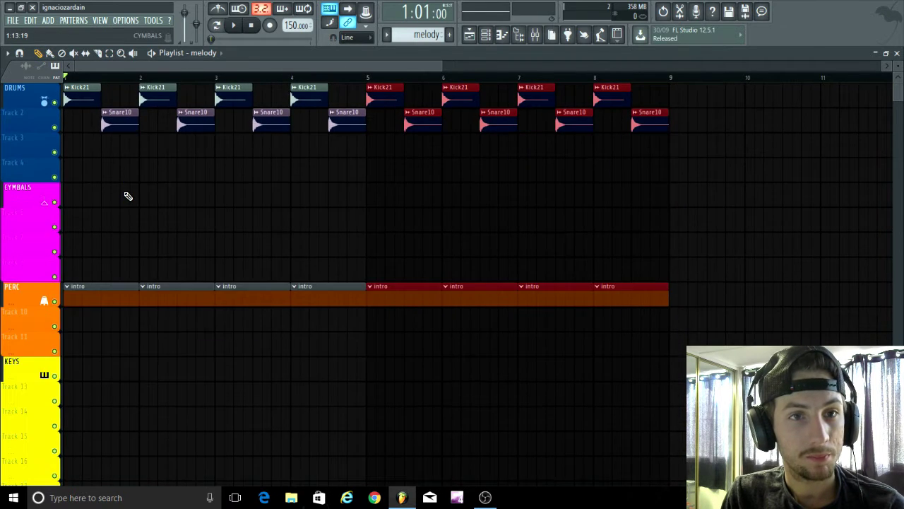
scroll(125, 195, down, 1)
scroll(125, 194, up, 2)
scroll(575, 238, down, 2)
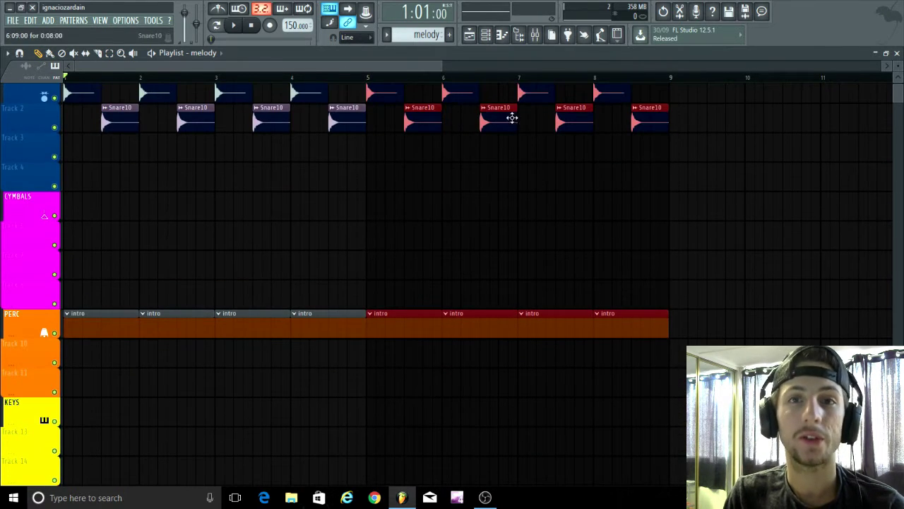
mouse_move(638, 313)
mouse_down()
mouse_move(105, 327)
mouse_move(116, 315)
mouse_up()
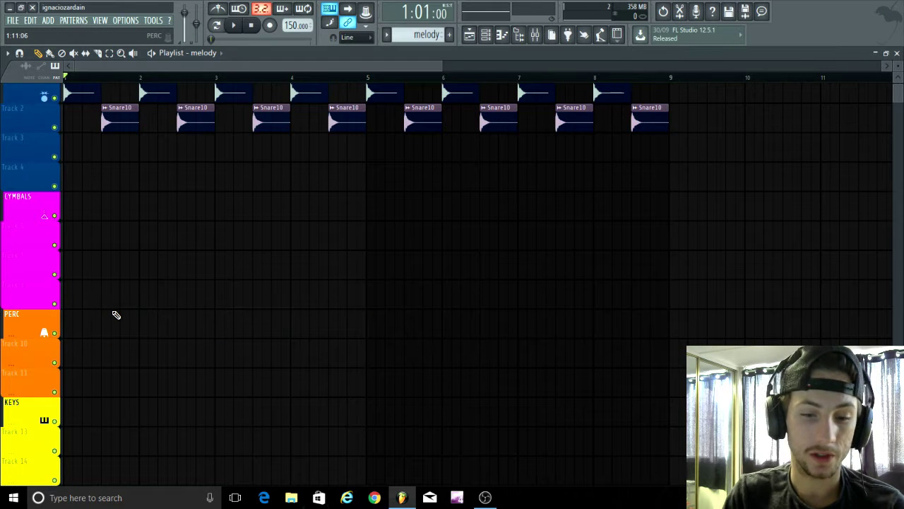
Step: Audition samples such as C_Bass_Weirdo, E_Bass_Cutlex03 and E_Bass_Cutlex13 from the Bass One Shots folder of Total Brostep Volume 1
key(alt+F8)
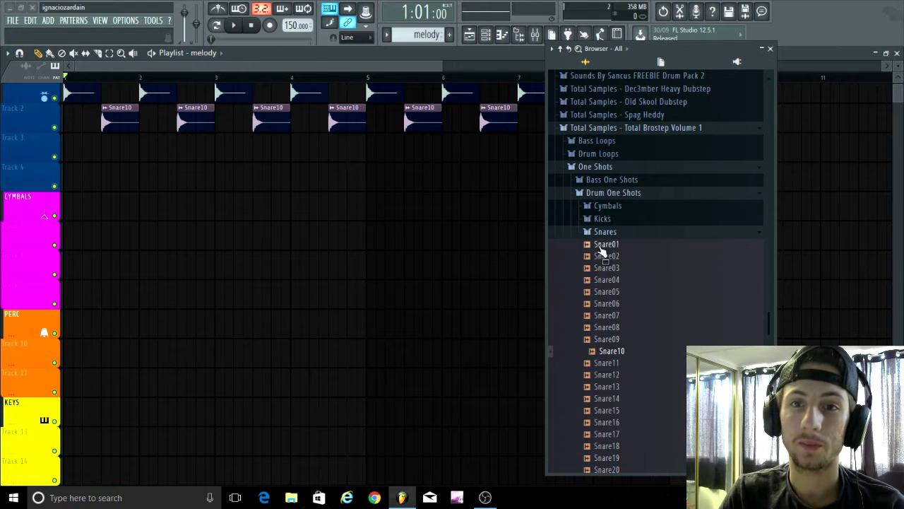
click(609, 231)
click(615, 181)
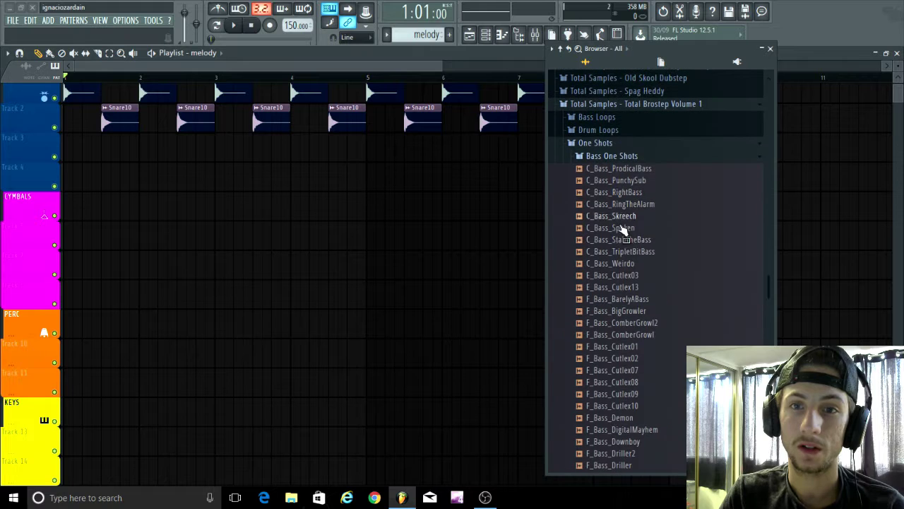
click(619, 240)
click(611, 263)
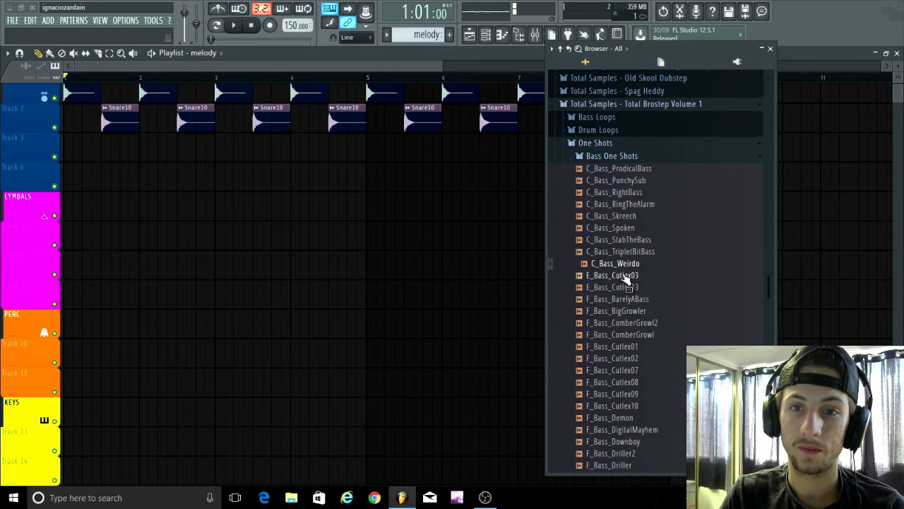
click(619, 276)
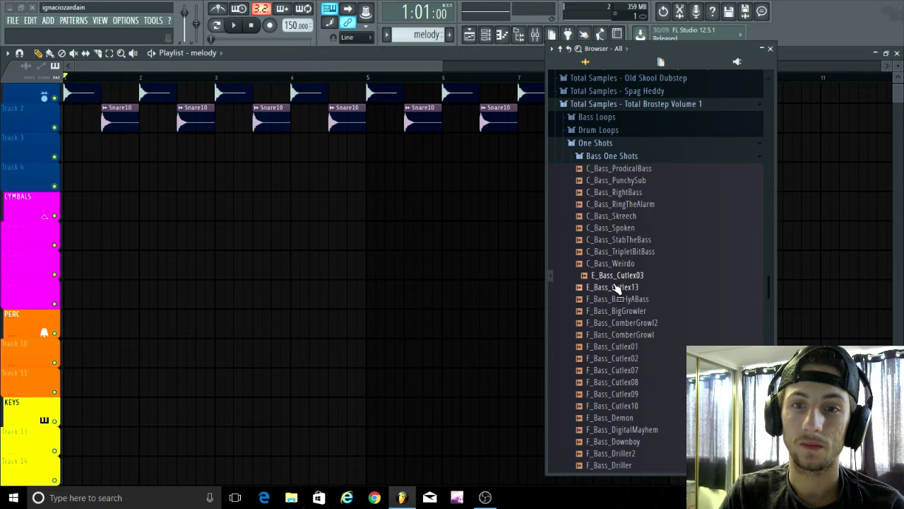
click(616, 288)
Step: Add the E_Bass_Cutlex13 sample to the playlist and position it on Track 4 at bar 1
drag(618, 291, 100, 329)
scroll(537, 233, up, 3)
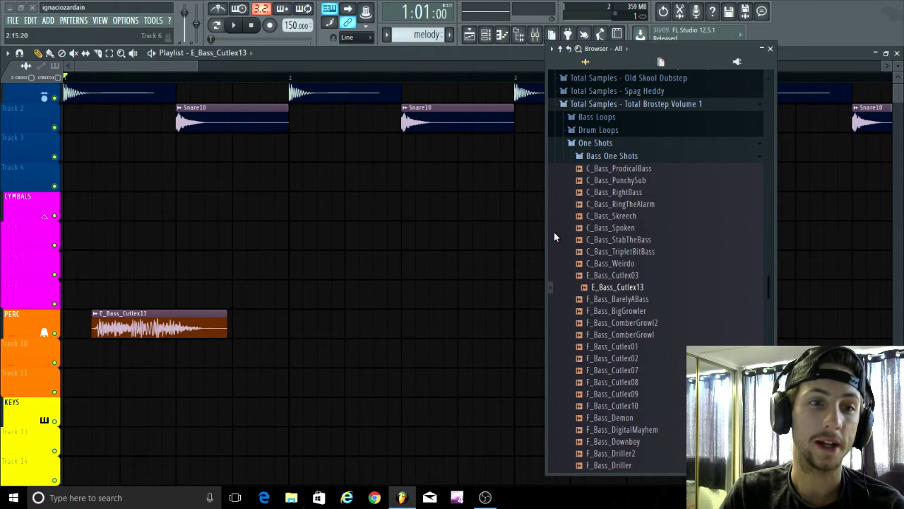
click(771, 49)
scroll(85, 323, up, 4)
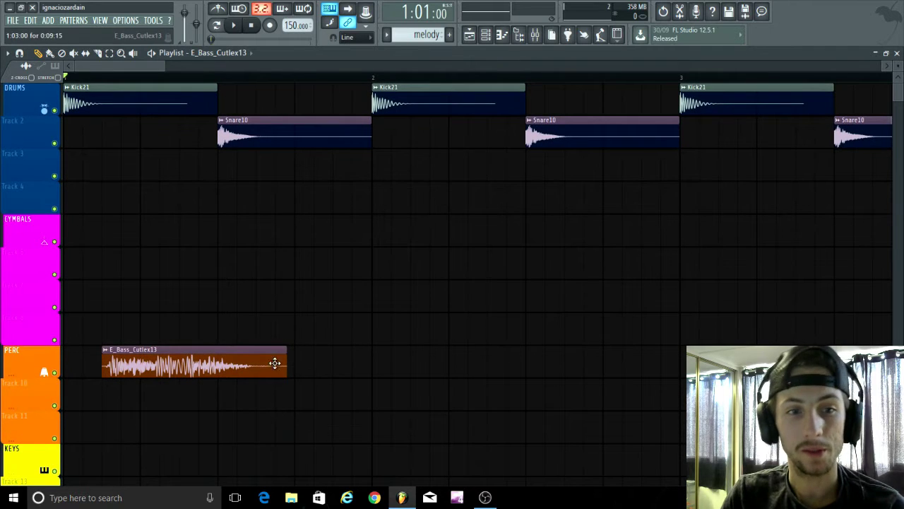
drag(275, 363, 108, 207)
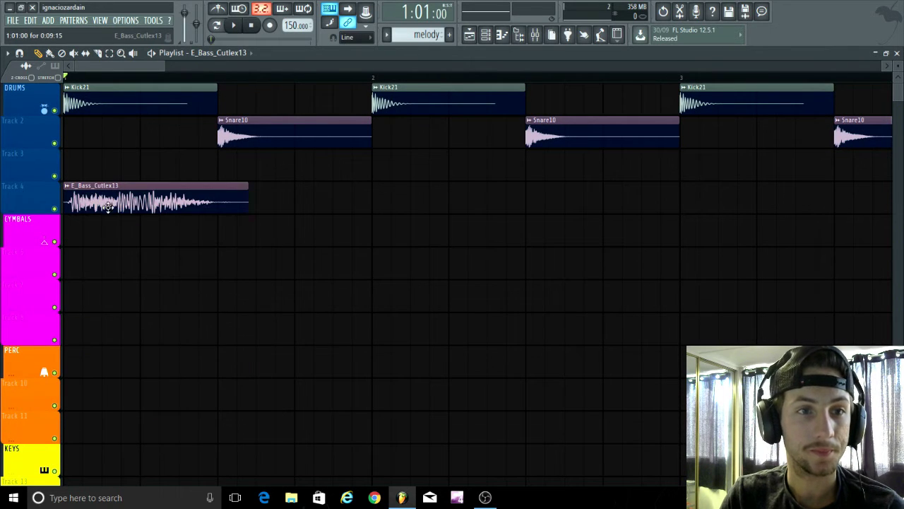
Step: Move the E_Bass_Cutlex13 clip to the start of bar 2 on Track 4 and play the song from there
scroll(67, 259, down, 2)
scroll(42, 241, up, 4)
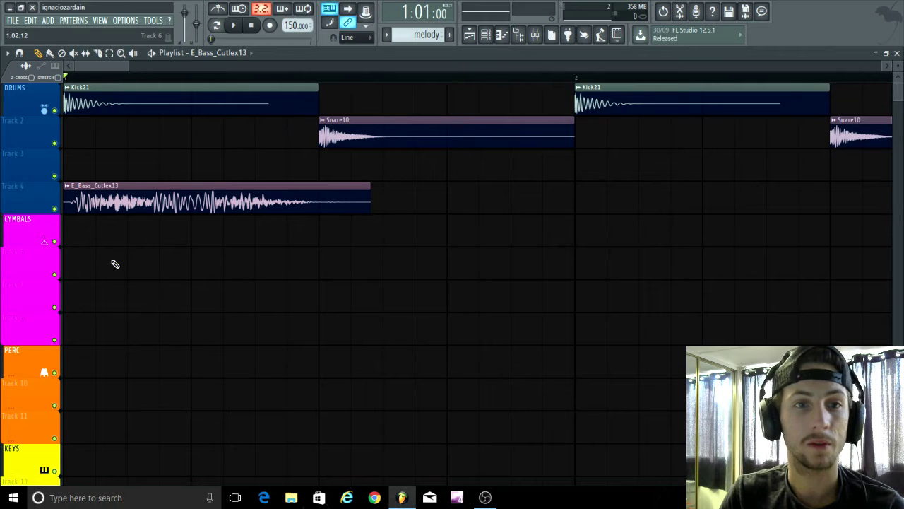
scroll(200, 318, down, 3)
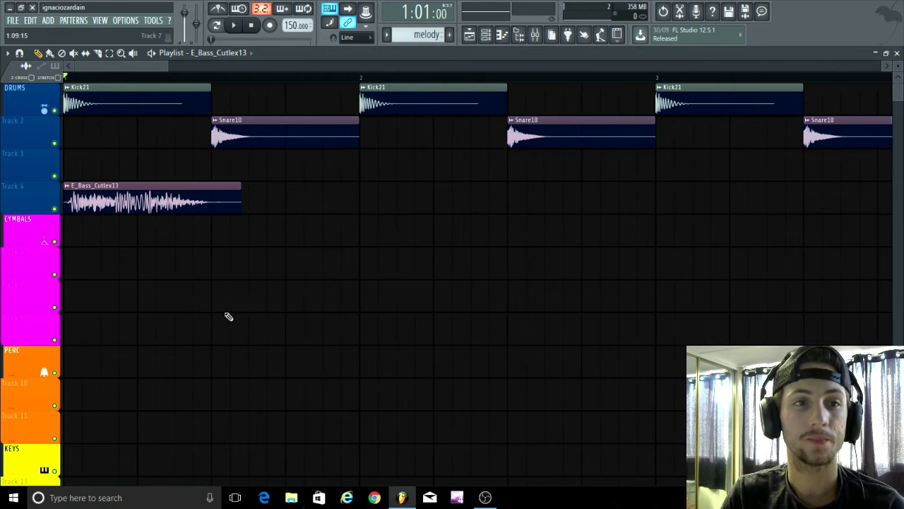
drag(106, 195, 393, 188)
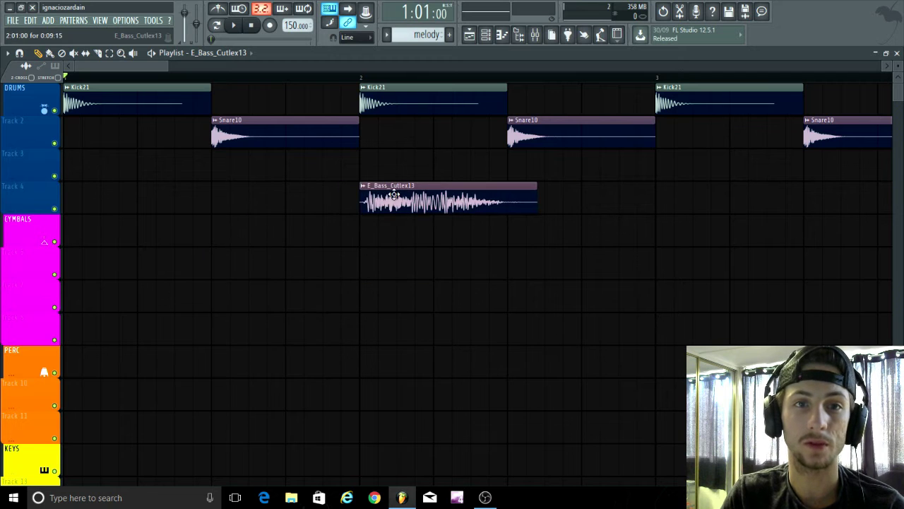
click(359, 74)
key(space)
scroll(303, 293, down, 3)
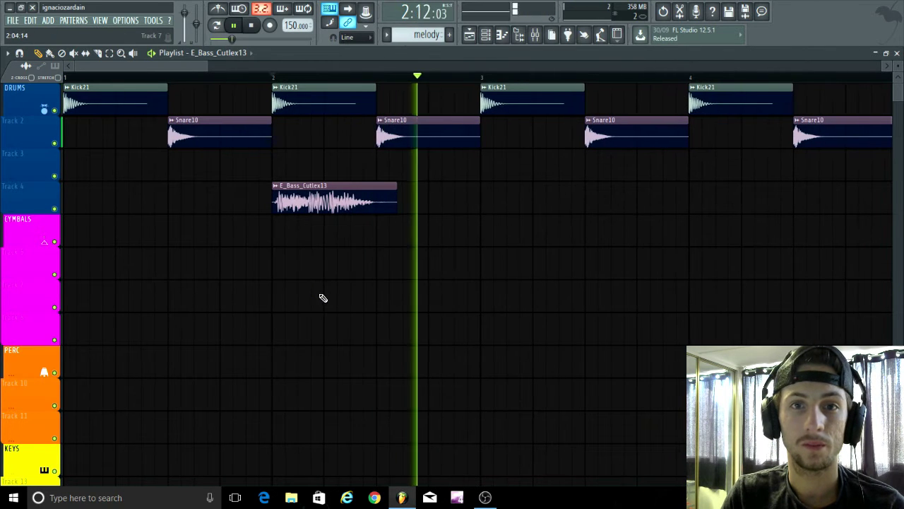
key(space)
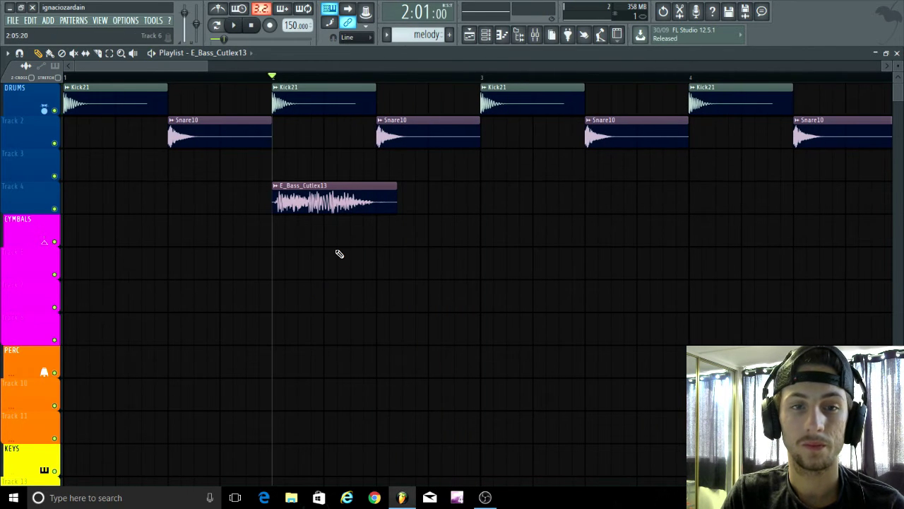
Step: Inspect the channel settings of the E_Bass_Cutlex13 clip and its entry in the channel rack
double_click(348, 196)
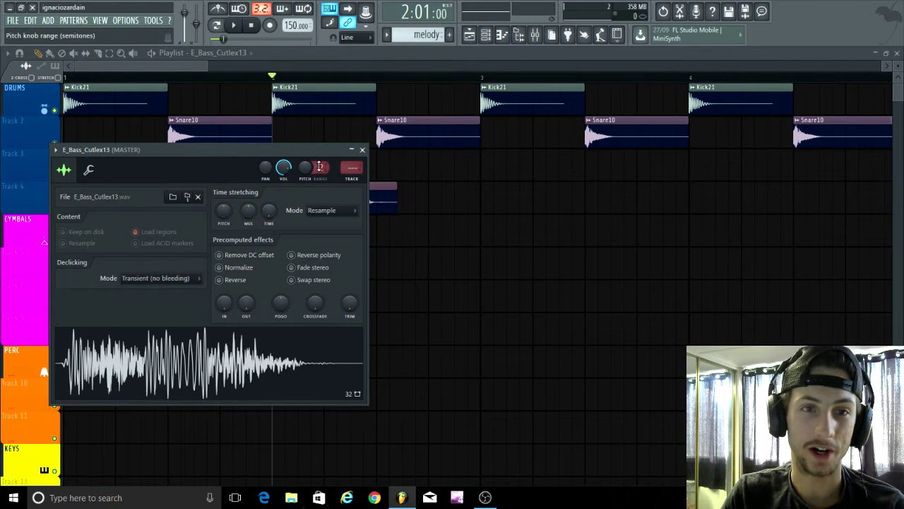
click(362, 150)
click(485, 35)
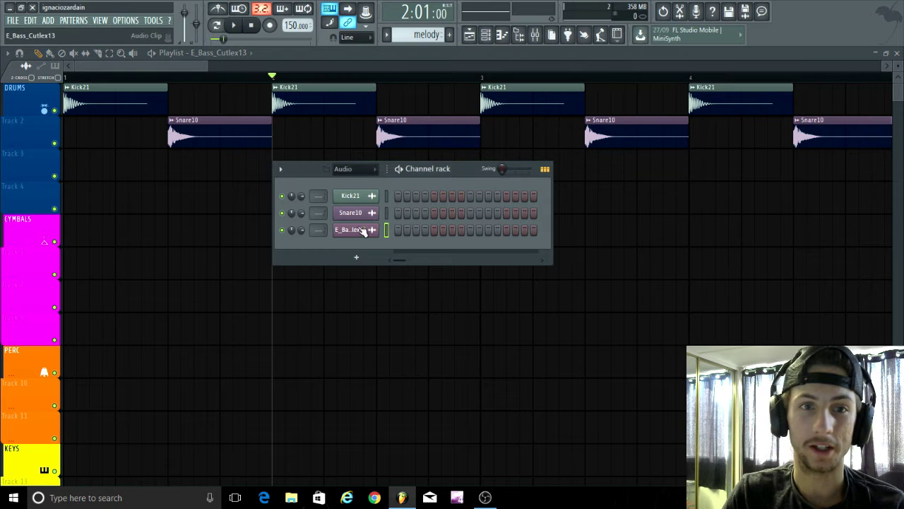
click(485, 35)
click(336, 178)
right_click(336, 182)
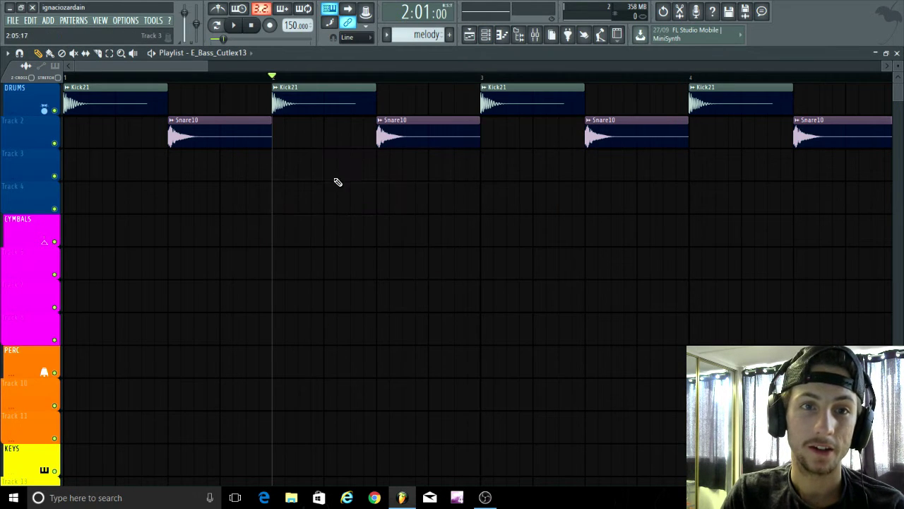
key(ctrl+z)
Step: Move the E_Bass_Cutlex13 clip to the start of bar 1 on Track 4, and delete it from the playlist
drag(337, 202, 78, 205)
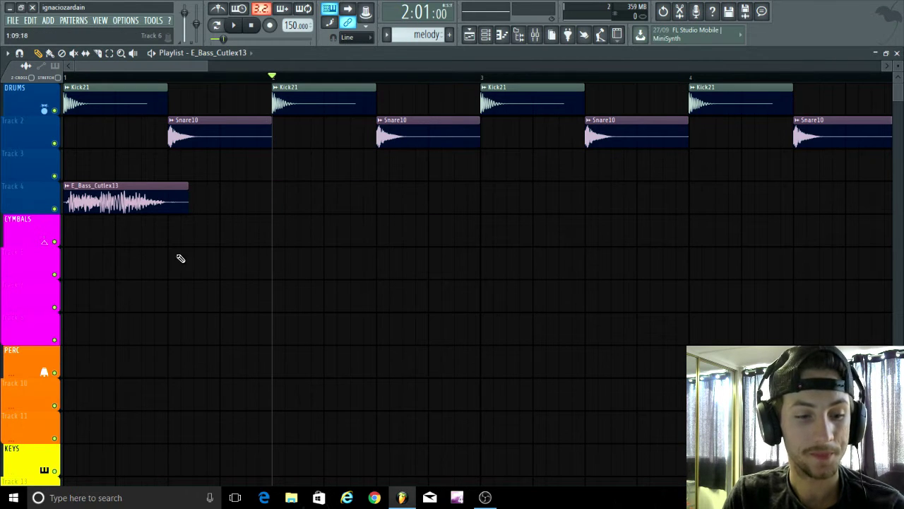
scroll(162, 269, down, 3)
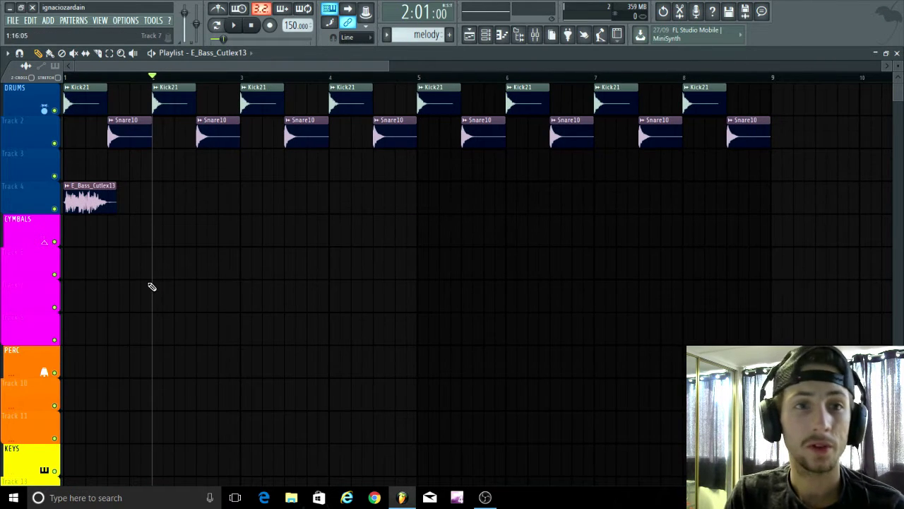
scroll(152, 286, down, 1)
right_click(85, 202)
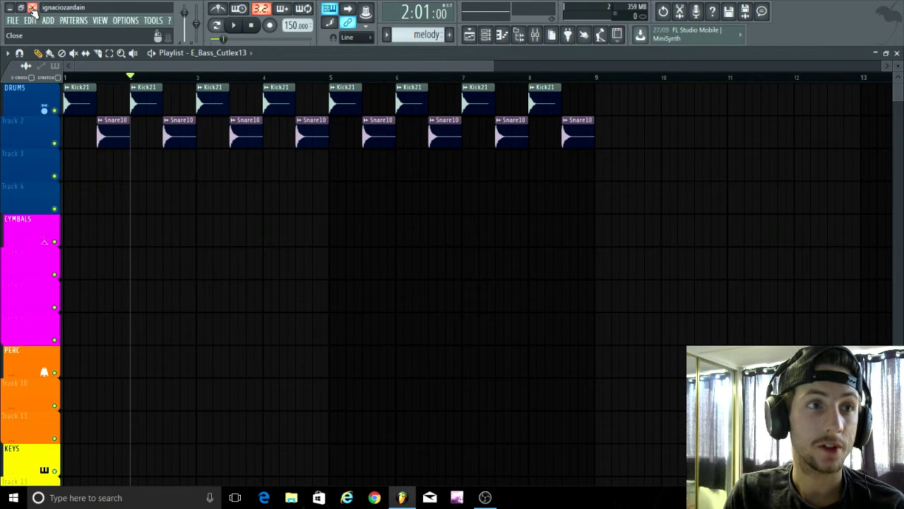
Step: Close the current FL Studio session and open the The Future - EP_3 project from the track1- The Future folder inside The Future E.P
click(31, 8)
click(476, 281)
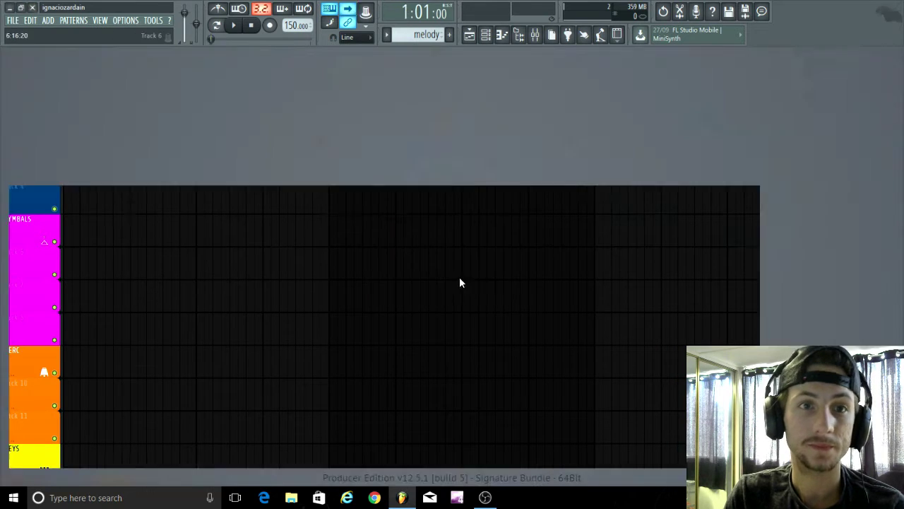
double_click(497, 42)
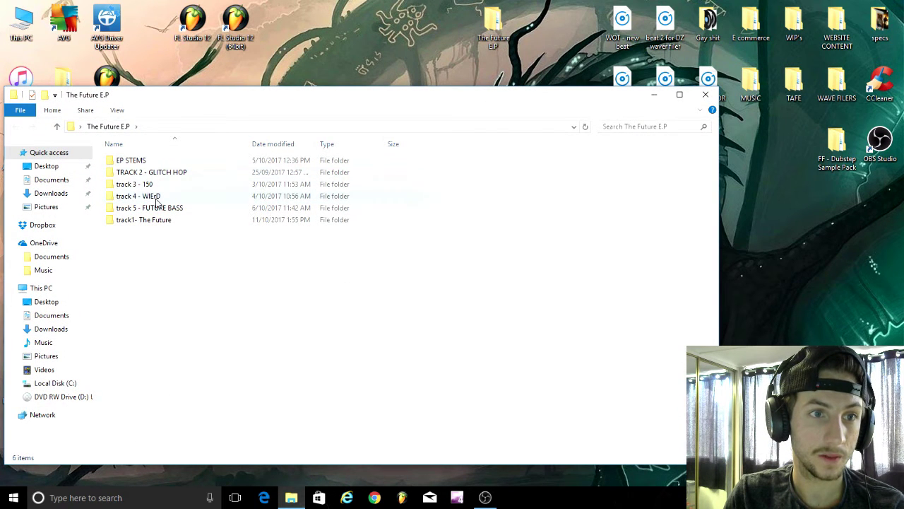
double_click(142, 219)
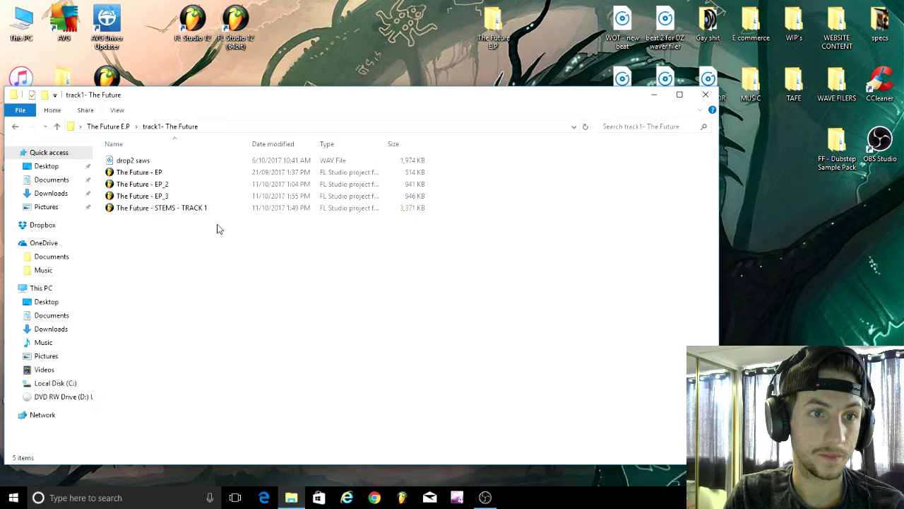
double_click(157, 197)
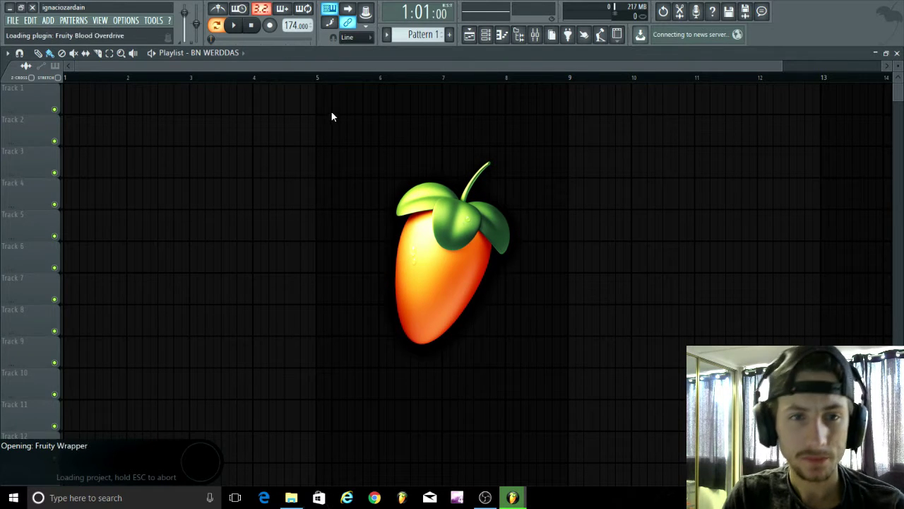
Step: Examine the overall playlist arrangement of the project and the bass audio clips in the DROP1A section from bar 57
scroll(285, 69, down, 5)
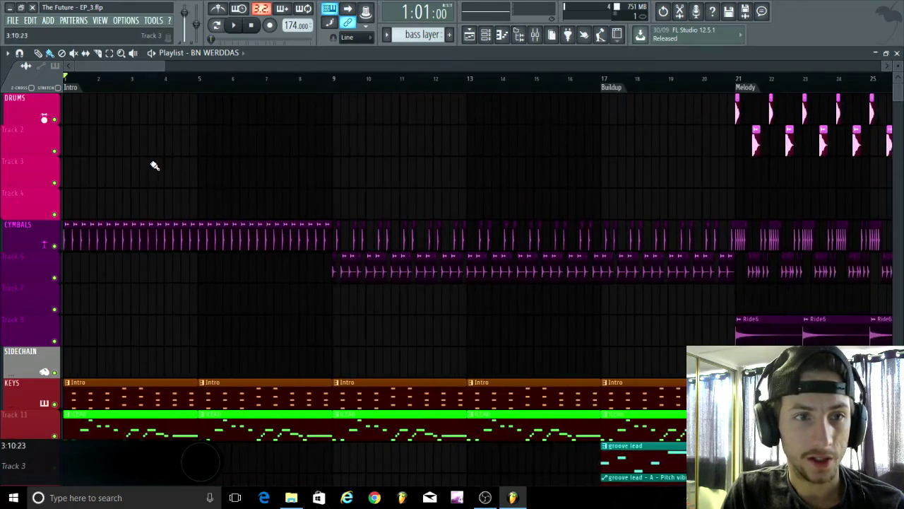
scroll(143, 155, down, 3)
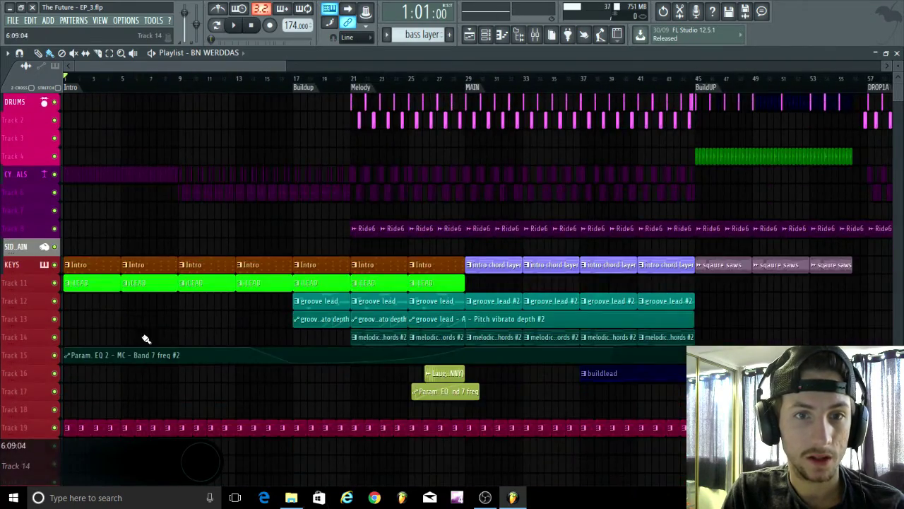
scroll(145, 339, down, 6)
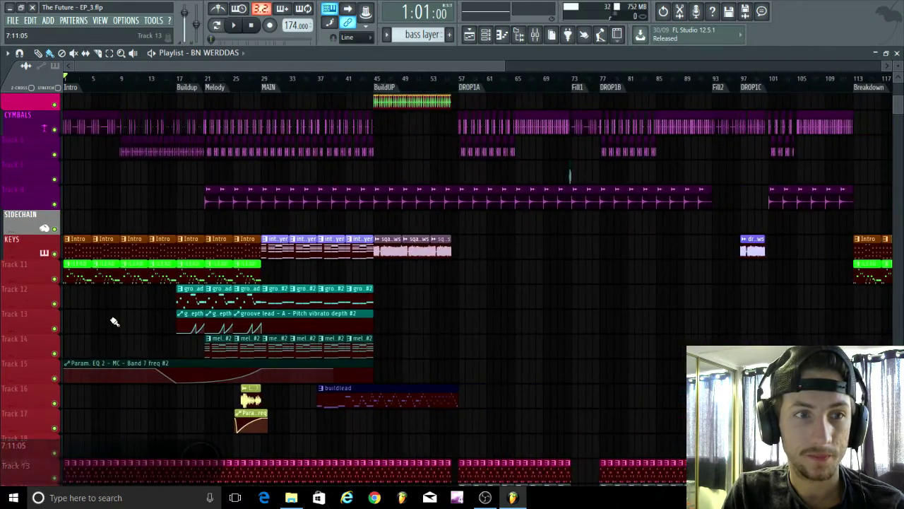
scroll(562, 295, down, 2)
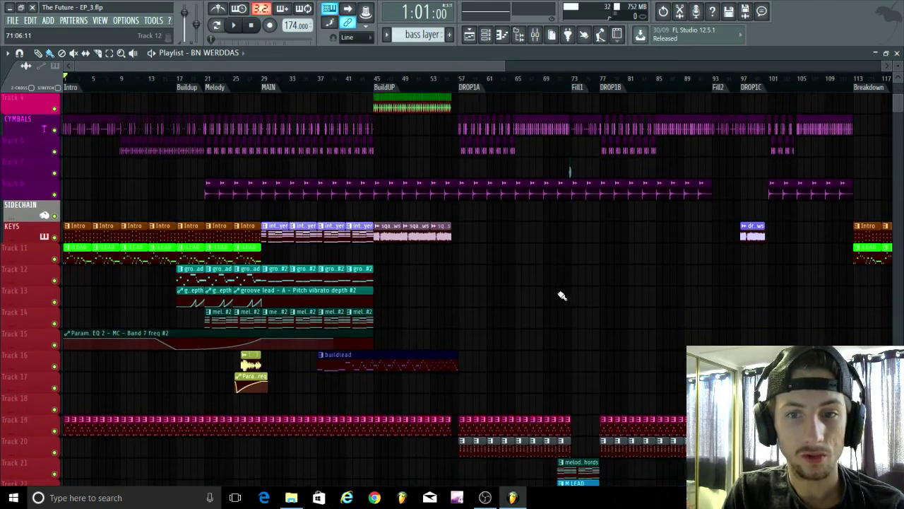
scroll(469, 299, down, 6)
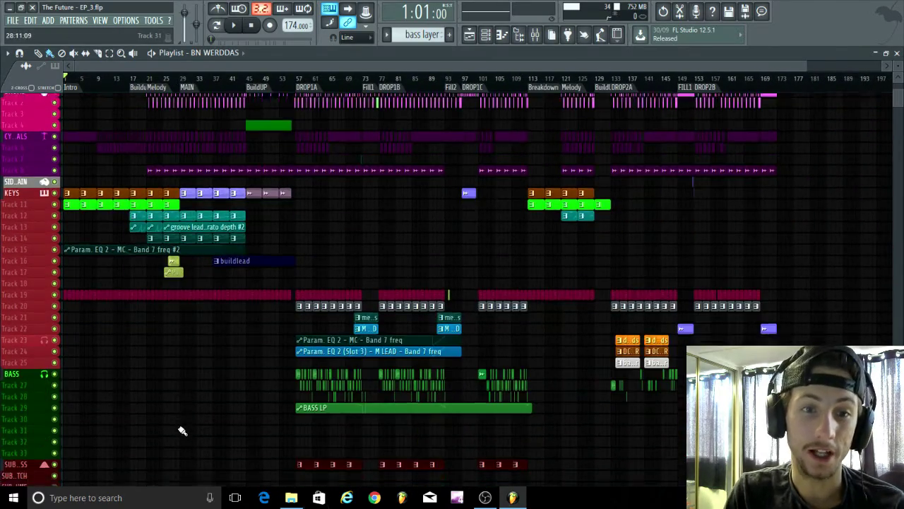
scroll(259, 400, up, 10)
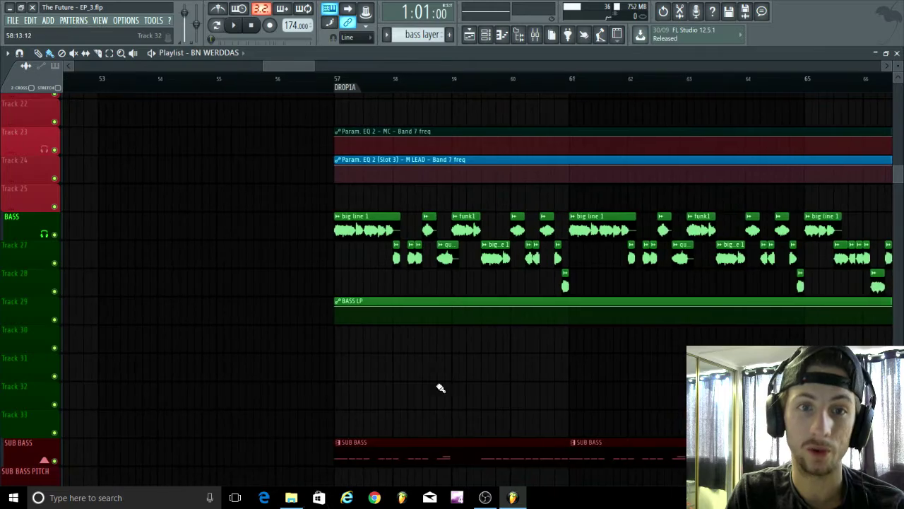
scroll(434, 392, up, 4)
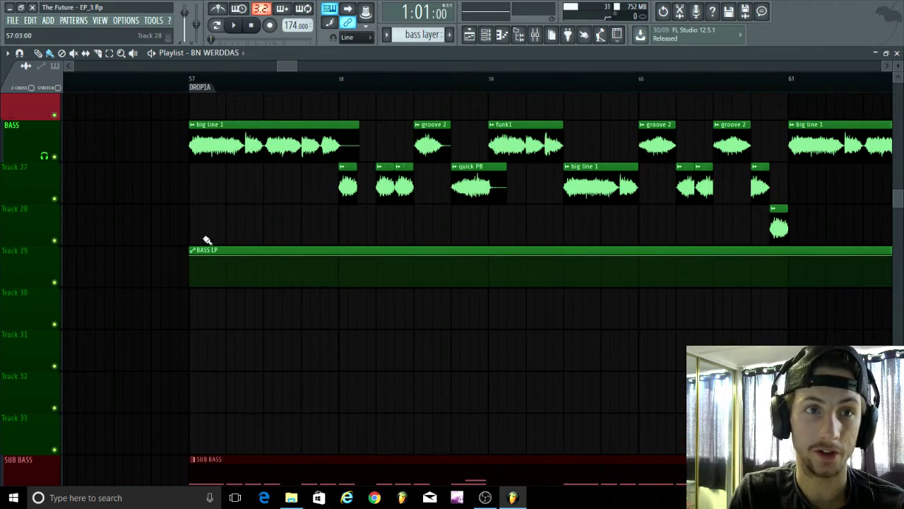
scroll(207, 240, down, 5)
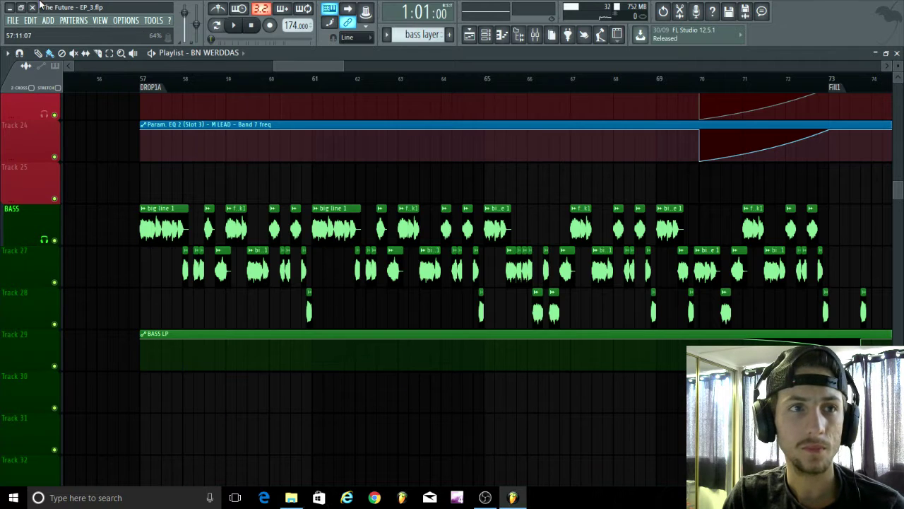
scroll(51, 320, down, 5)
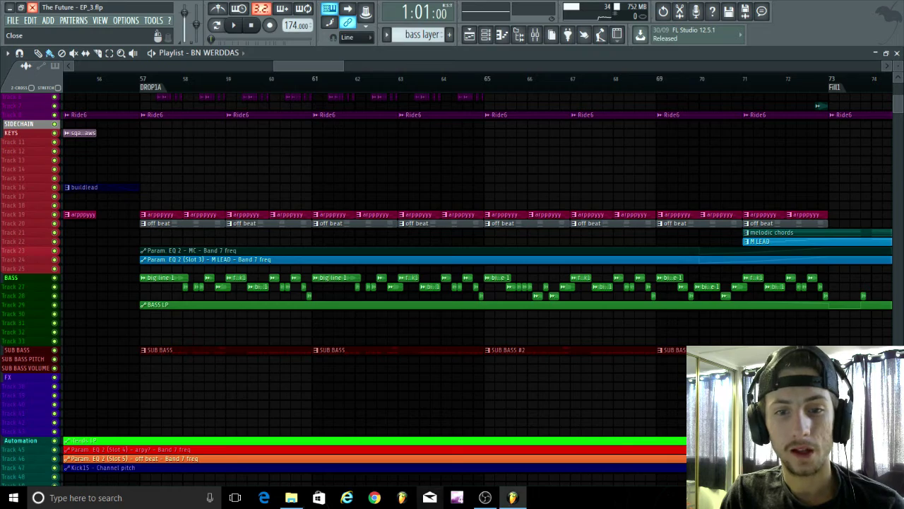
Step: Switch to OBS and close the track1- The Future folder window
click(485, 498)
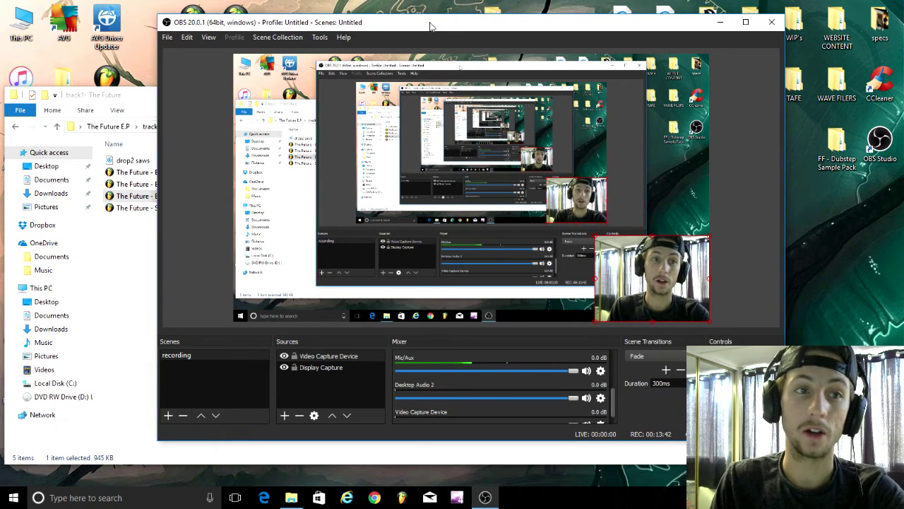
click(139, 99)
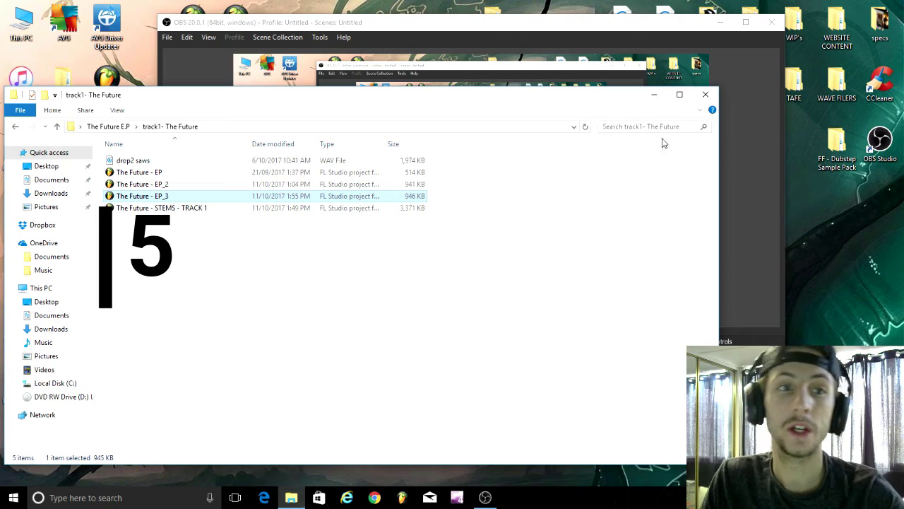
click(712, 103)
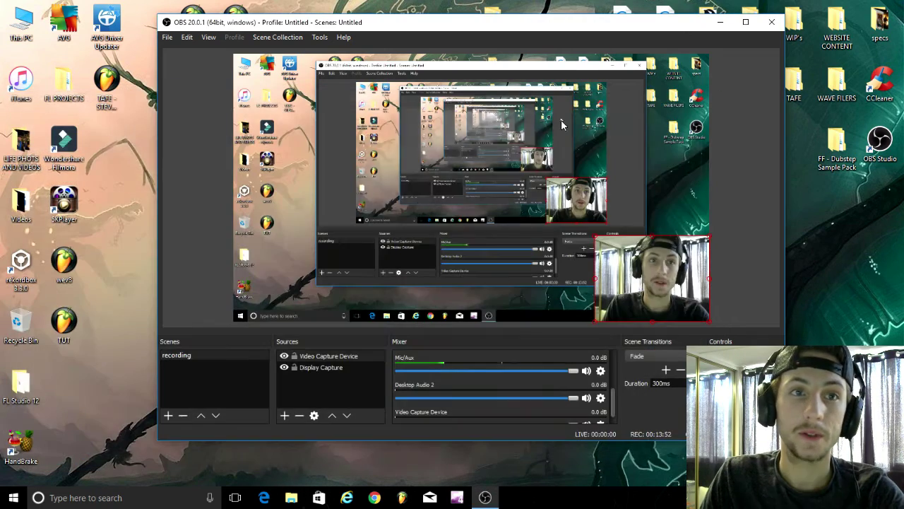
Step: Uncover the desktop shortcuts, launch FL Studio 12 (64bit), and switch back to OBS
drag(386, 25, 387, 44)
double_click(233, 20)
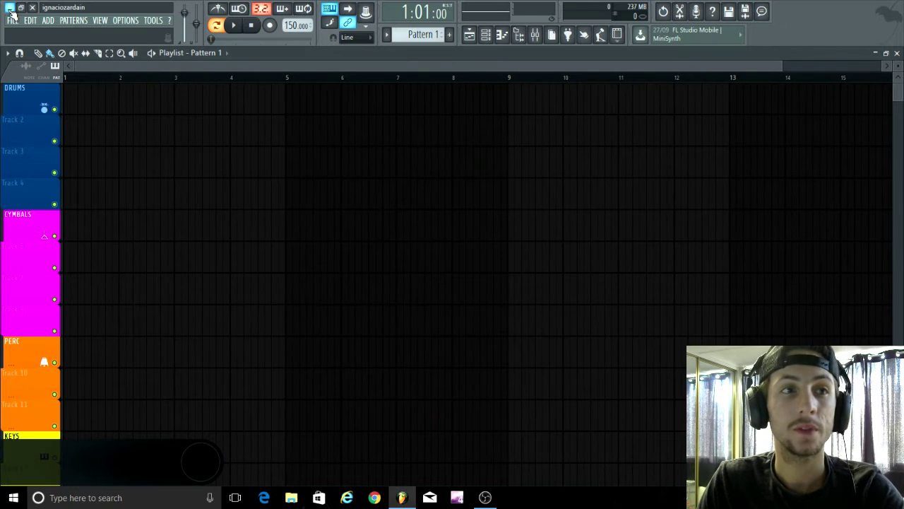
click(494, 498)
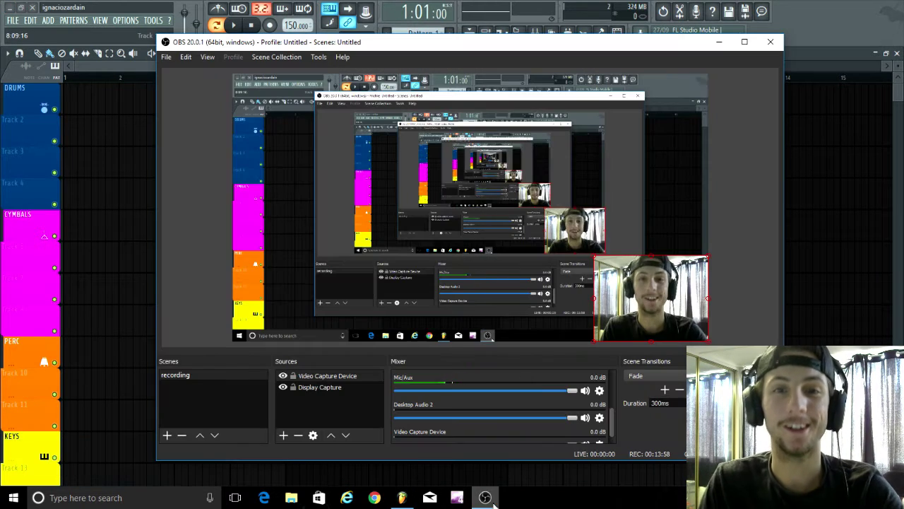